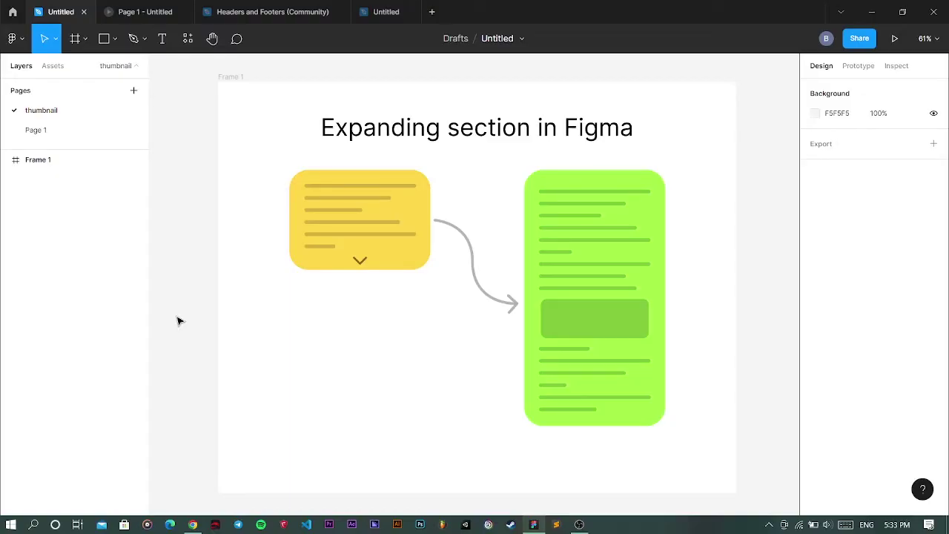
On the tablet product page in the browser, expand and collapse the Product details description
click(192, 524)
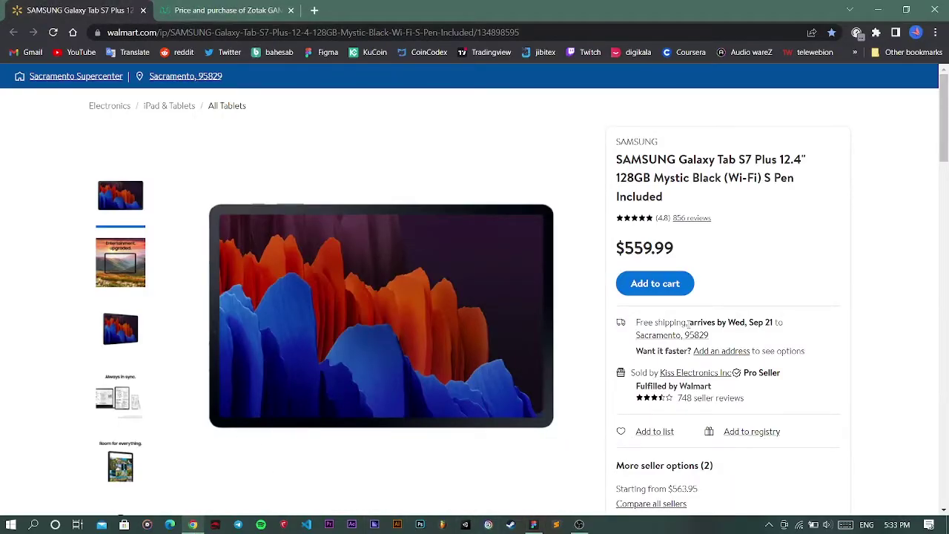
scroll(688, 324, down, 4)
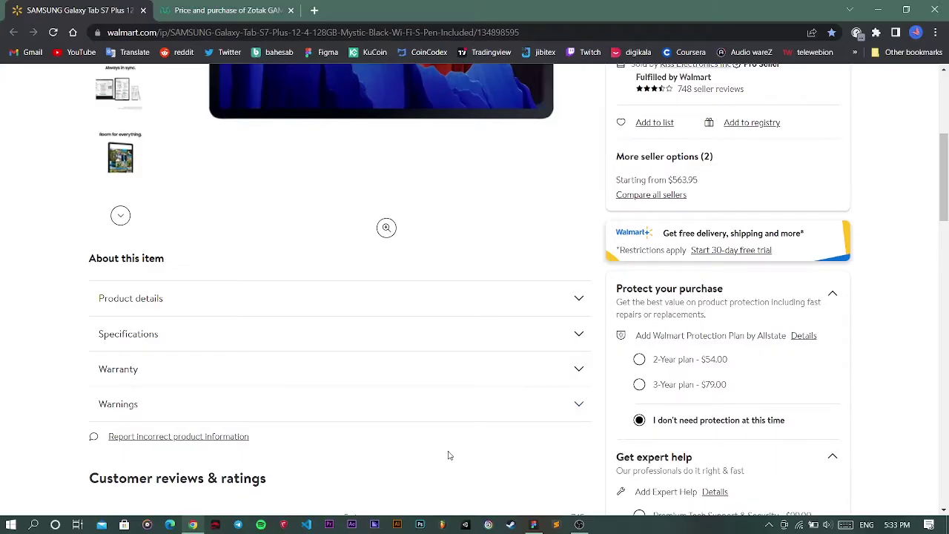
click(576, 300)
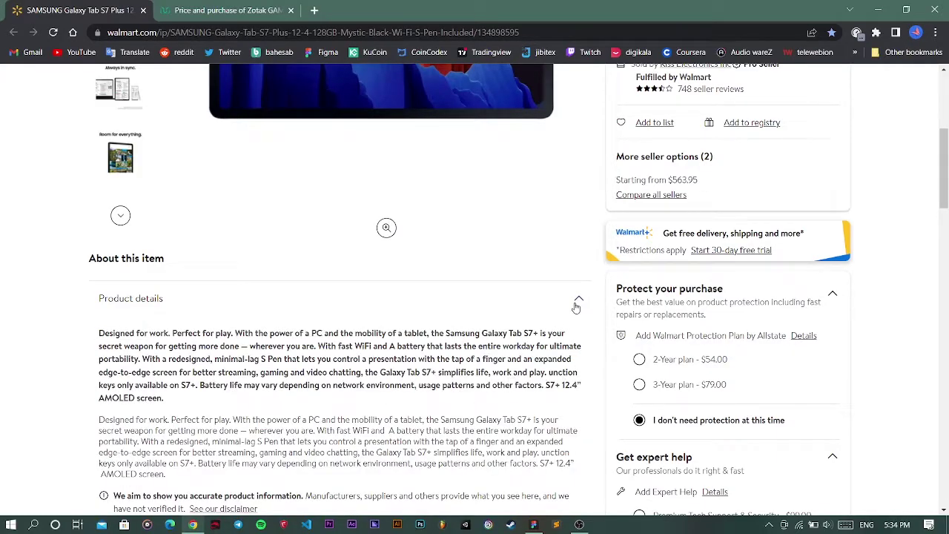
scroll(578, 274, down, 1)
click(579, 241)
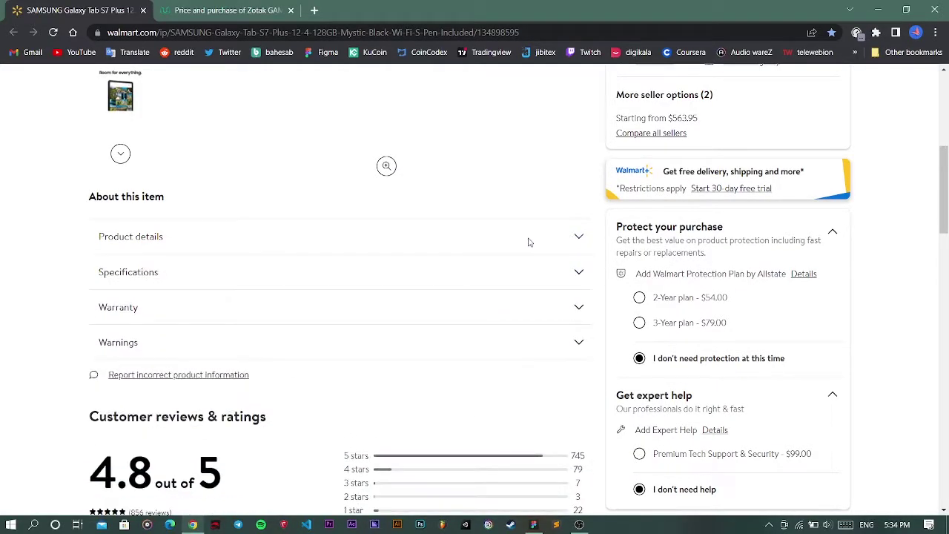
Expand the full description on the graphics card product page for reference
click(241, 12)
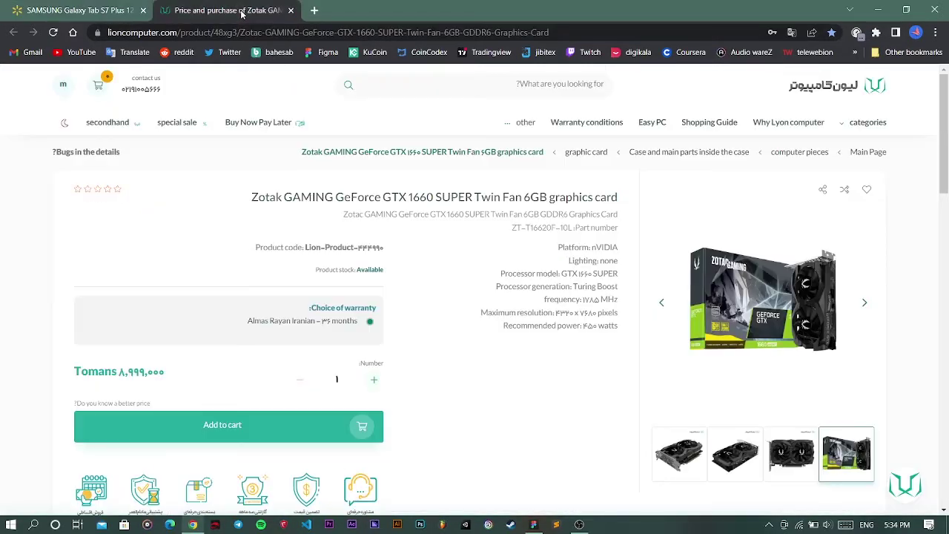
scroll(570, 227, down, 7)
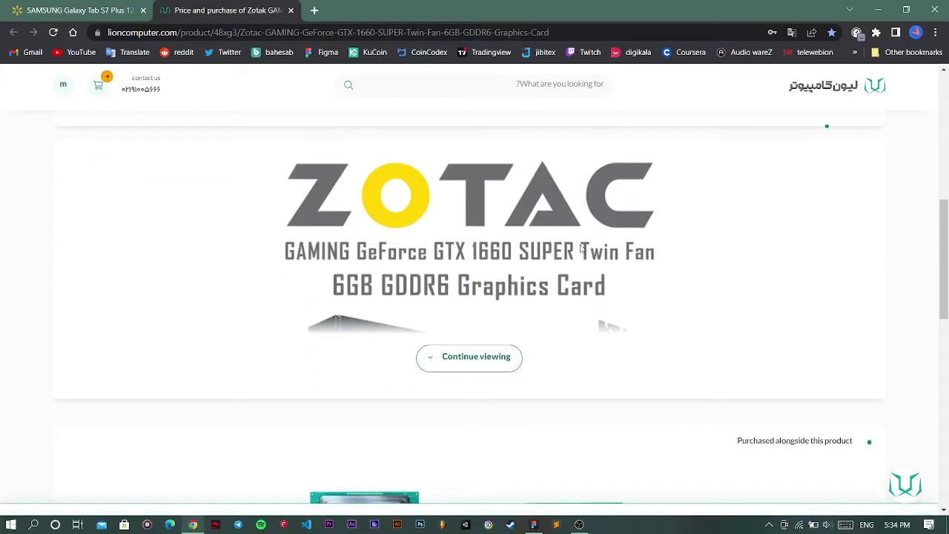
click(473, 343)
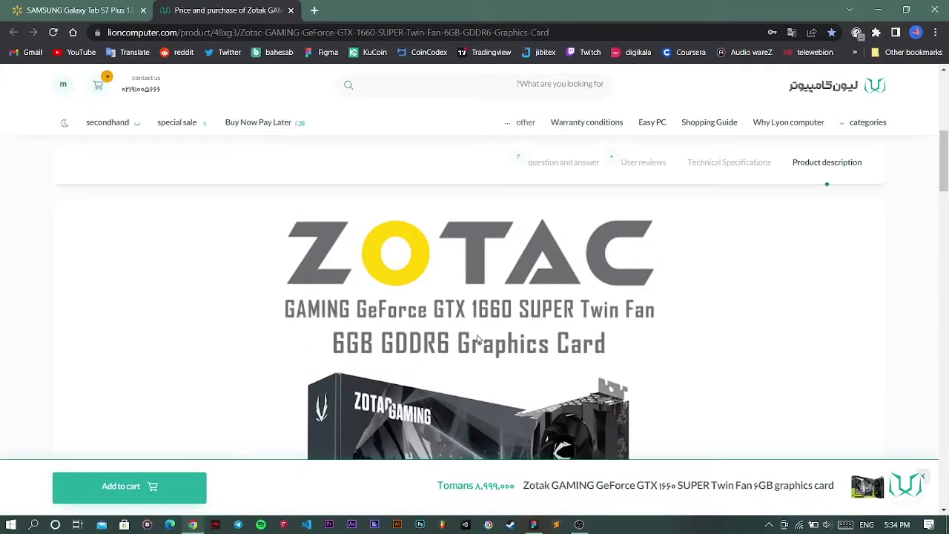
scroll(490, 334, down, 3)
scroll(499, 321, down, 3)
scroll(500, 316, up, 3)
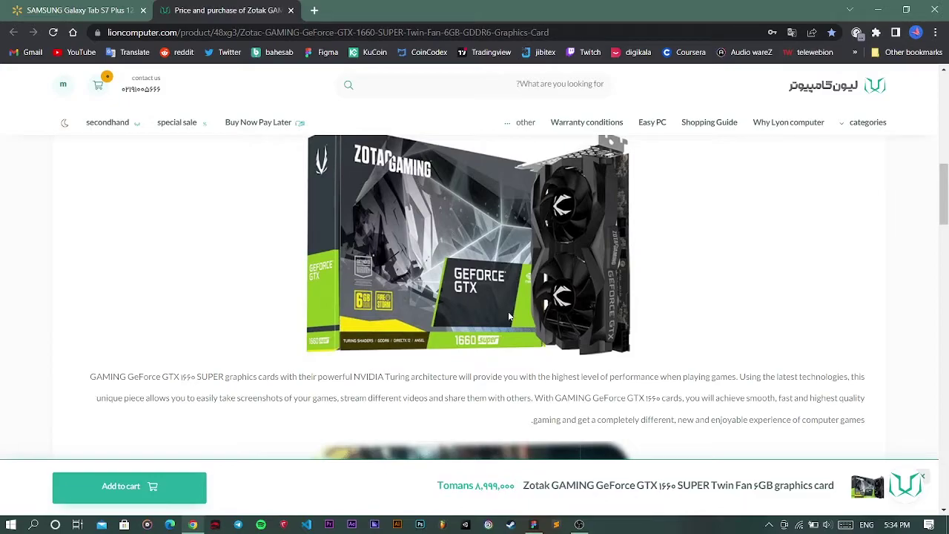
Back in Figma, open Page 1 and inspect the product page's header and footer
click(533, 524)
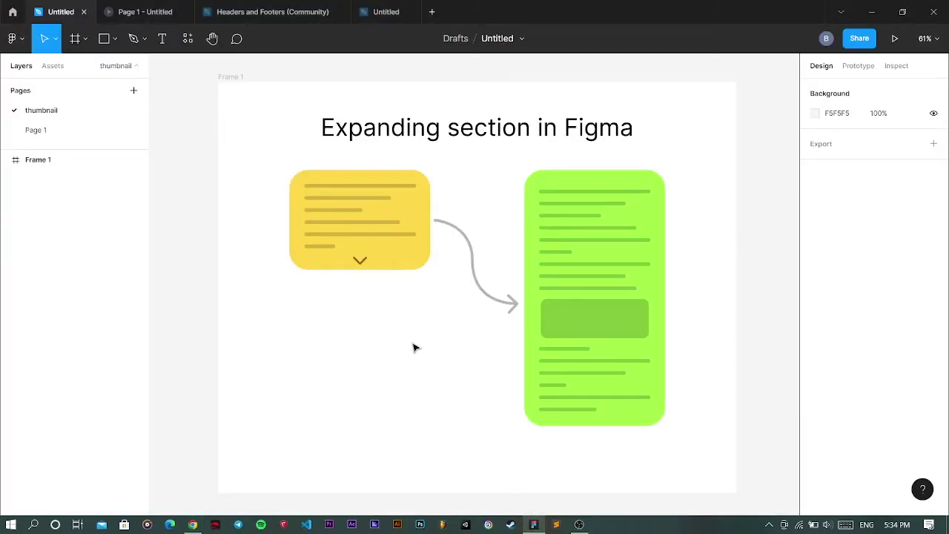
click(78, 130)
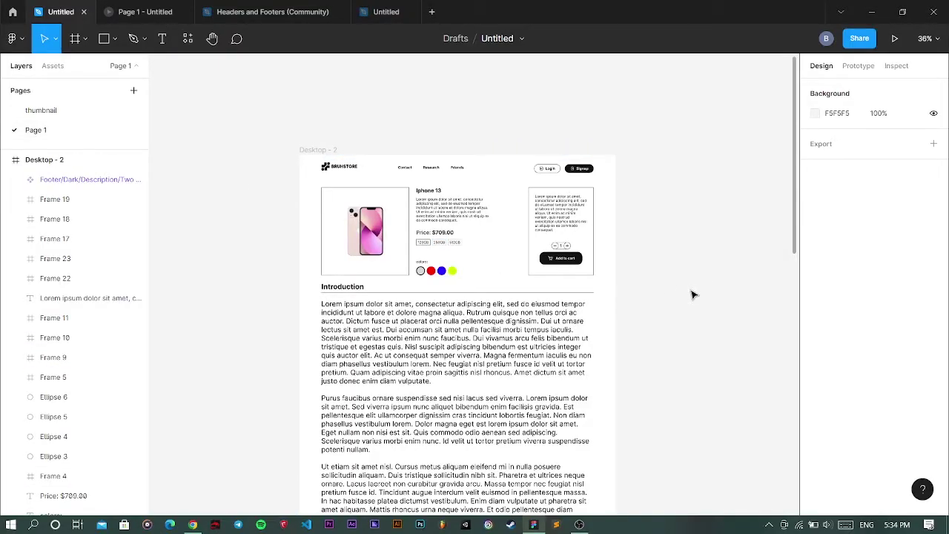
ctrl+scroll(660, 293, down, 3)
scroll(551, 200, down, 2)
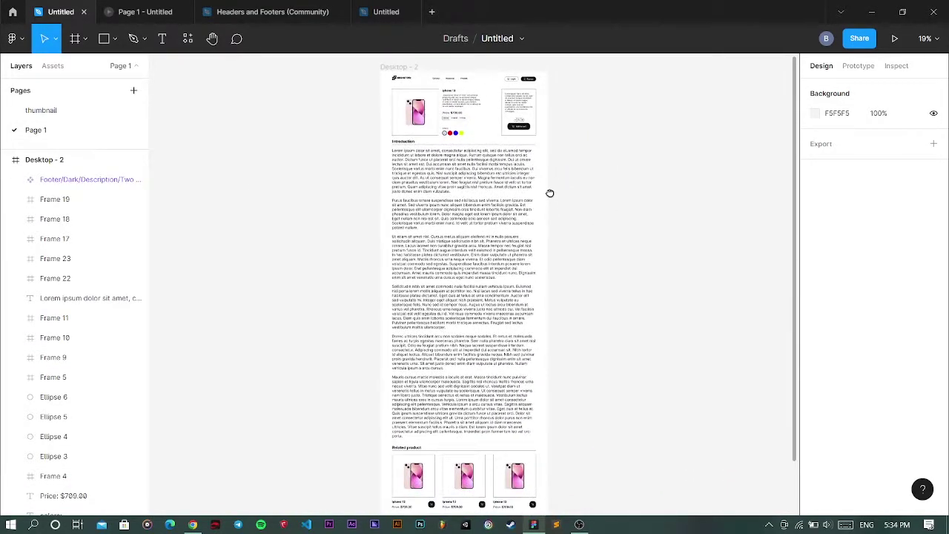
ctrl+scroll(549, 187, down, 1)
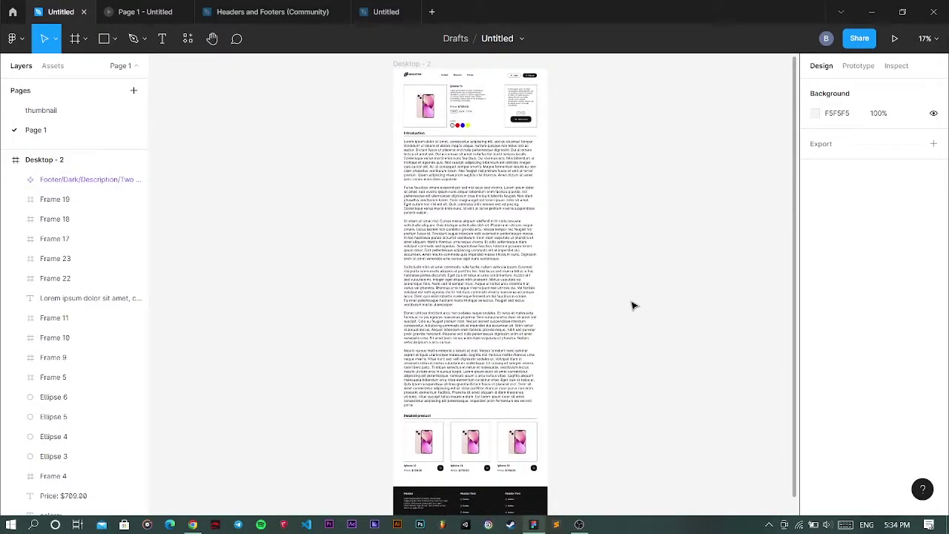
drag(632, 306, 614, 301)
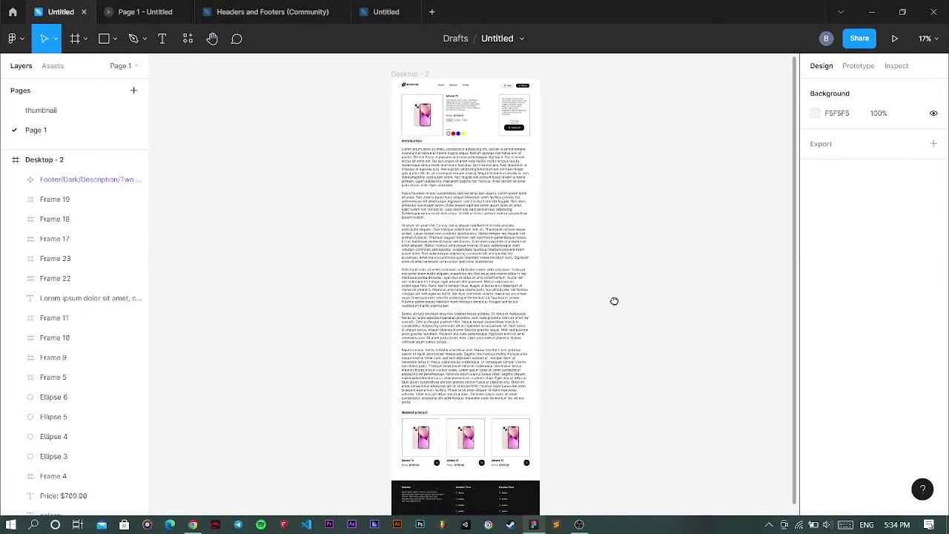
click(479, 86)
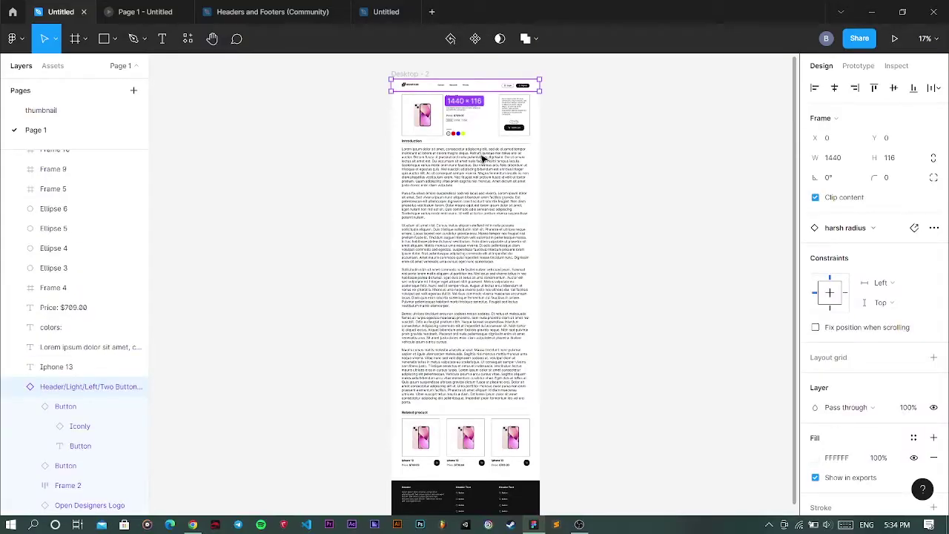
click(504, 506)
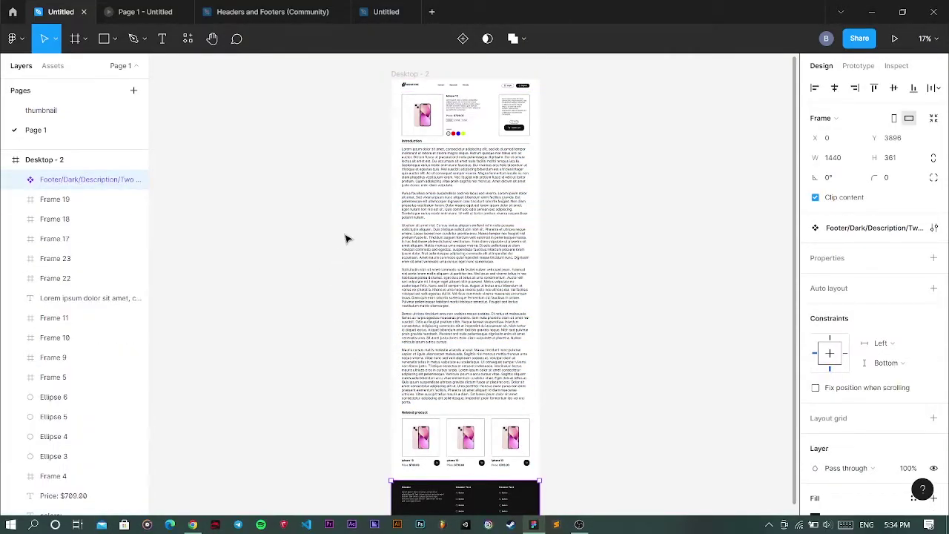
Glance at the Headers and Footers community file, then return to the Untitled draft
click(265, 14)
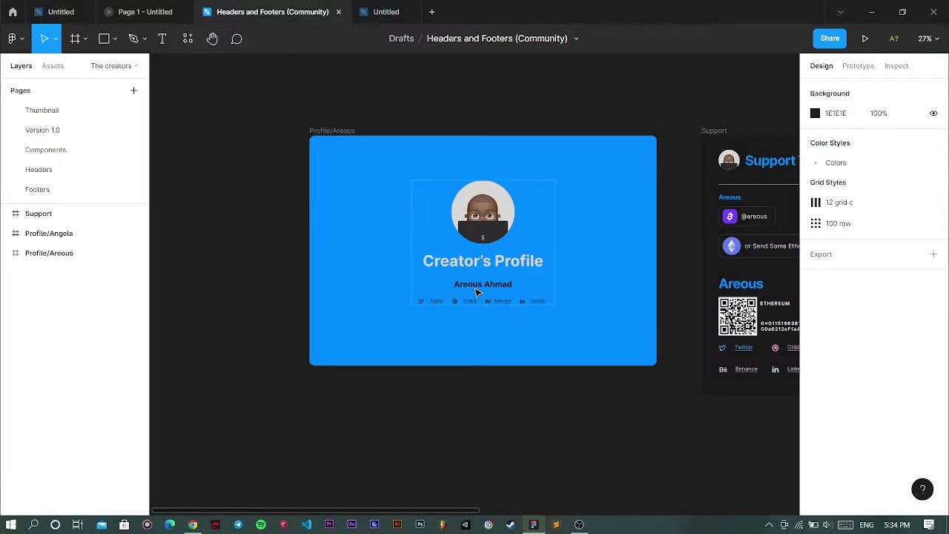
scroll(476, 288, up, 5)
scroll(480, 286, down, 3)
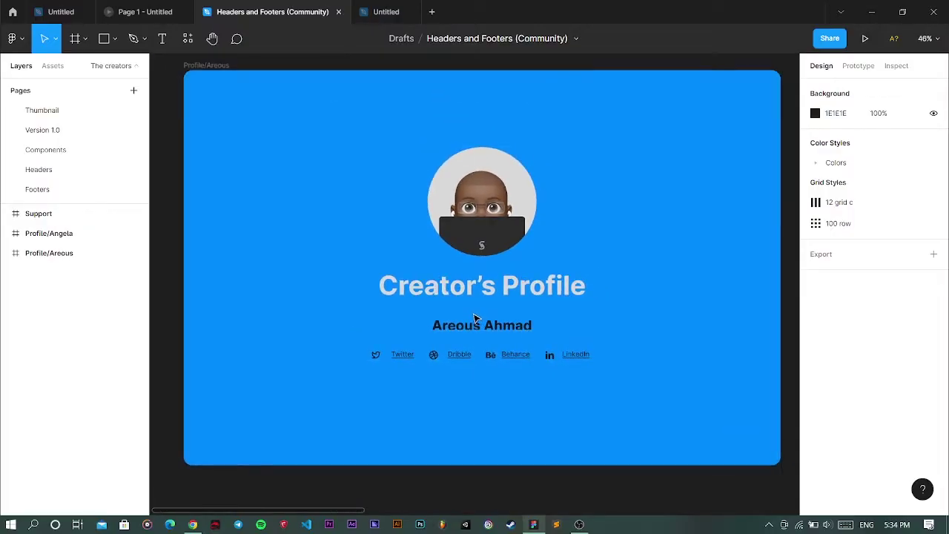
click(59, 12)
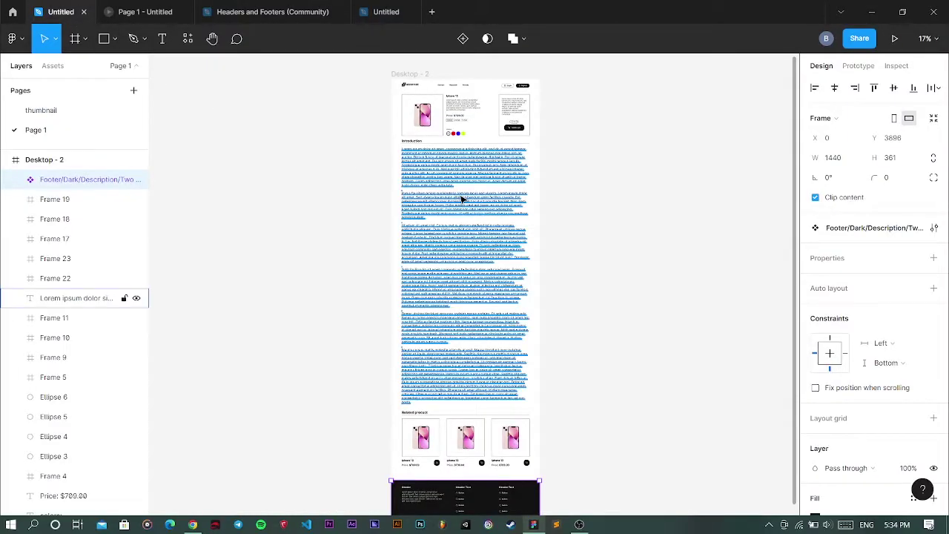
Wrap the Introduction heading, divider and body text in a new frame with Ctrl+Alt+G
scroll(371, 183, up, 5)
scroll(552, 172, up, 2)
scroll(519, 193, right, 2)
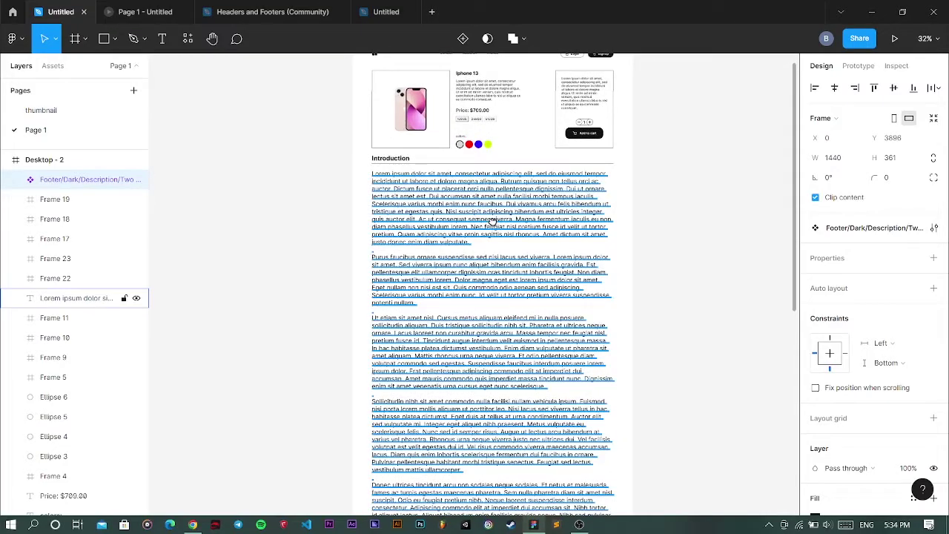
click(443, 232)
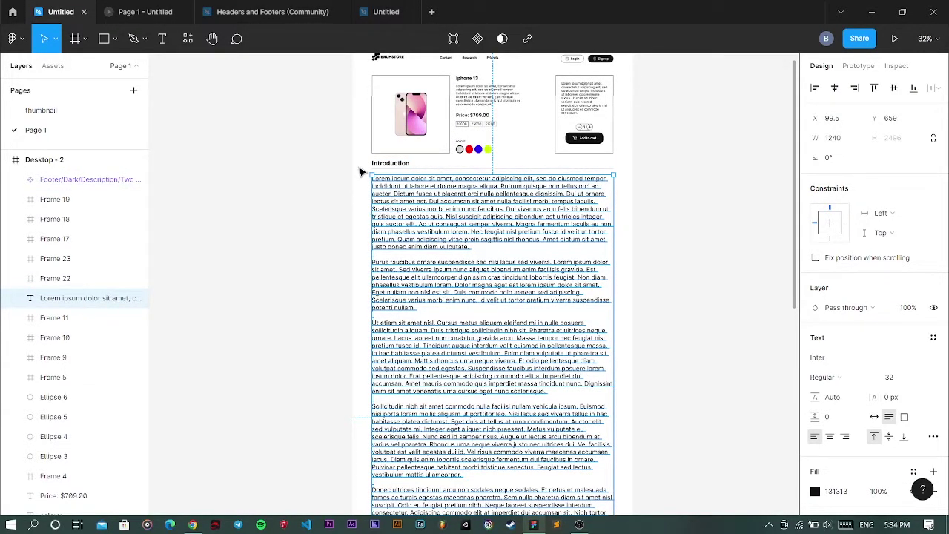
drag(364, 164, 610, 312)
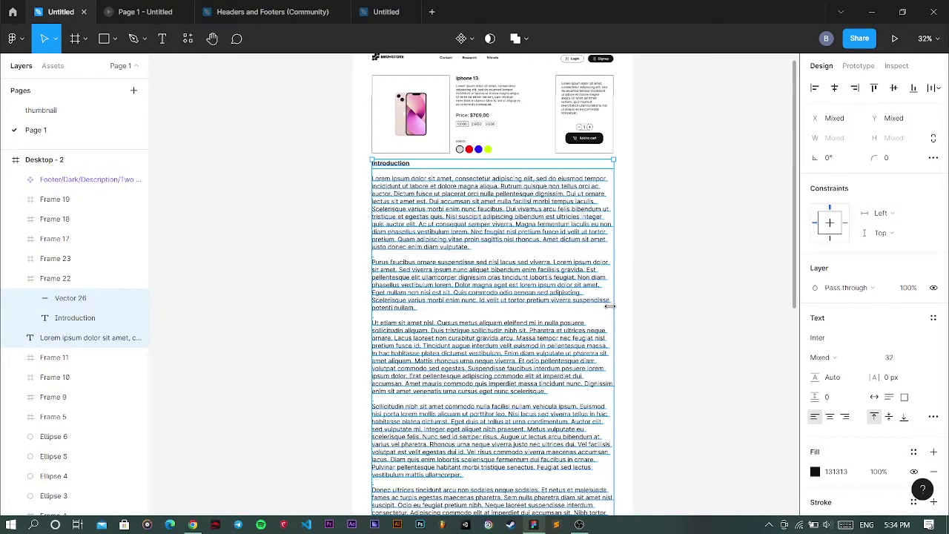
key(ctrl+alt+g)
Shrink Frame 24 to 695 px tall and enable Clip content to hide the overflow
scroll(673, 307, down, 3)
scroll(667, 282, down, 2)
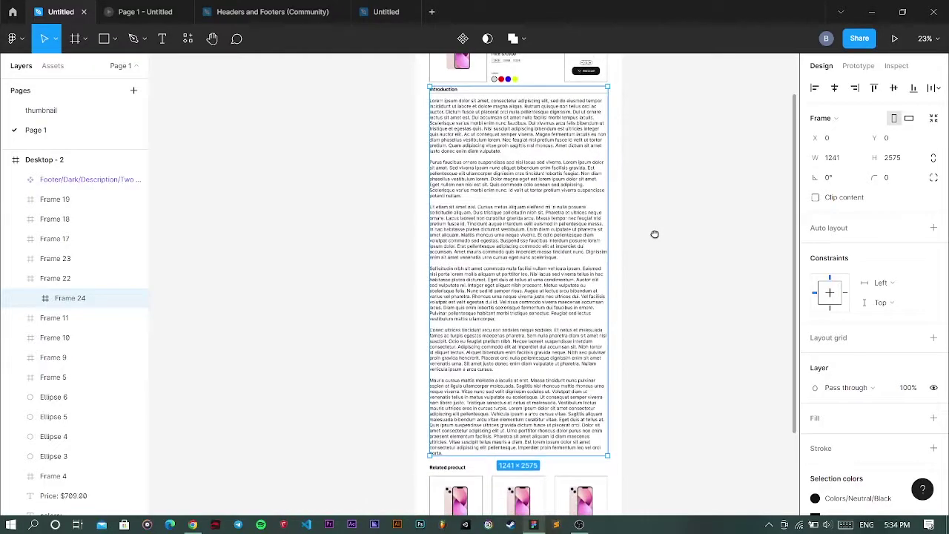
scroll(651, 237, down, 1)
drag(557, 385, 566, 195)
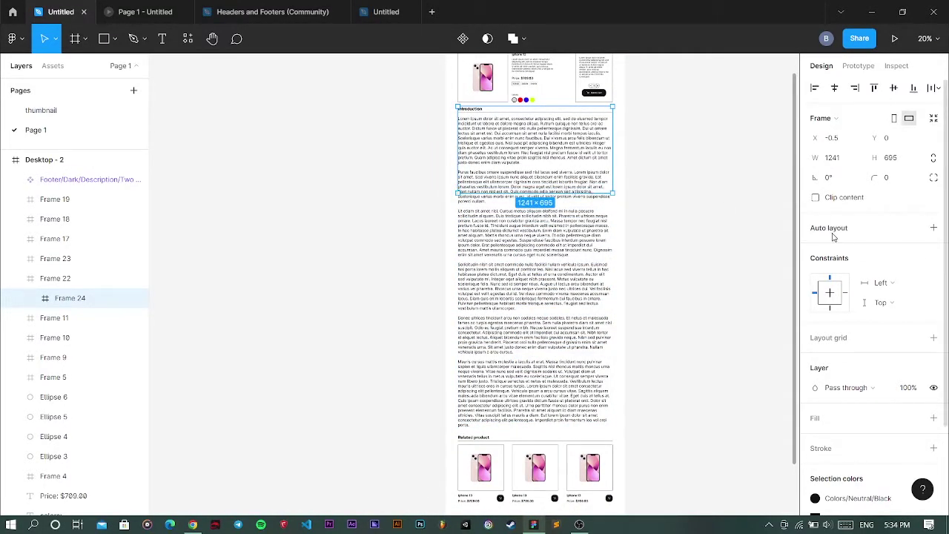
click(816, 198)
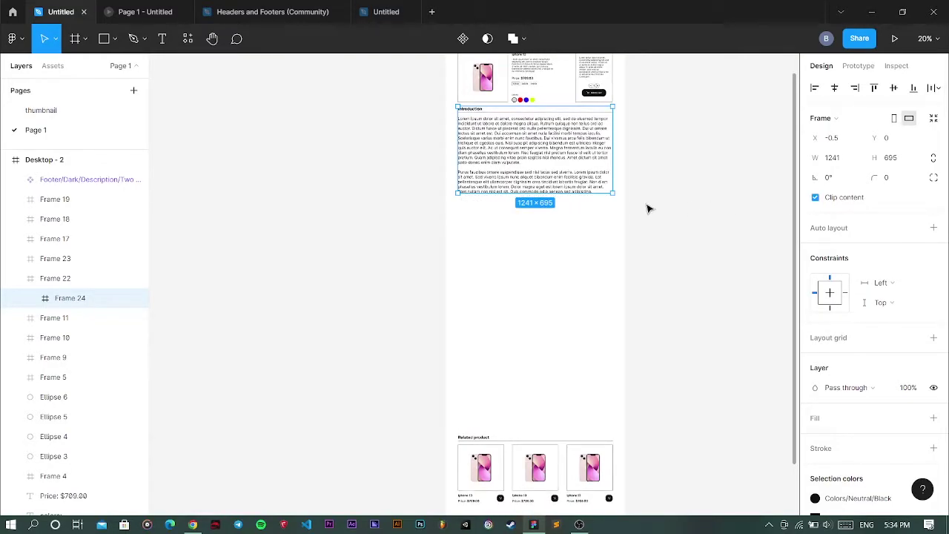
scroll(638, 261, up, 1)
scroll(533, 245, up, 4)
scroll(570, 224, up, 3)
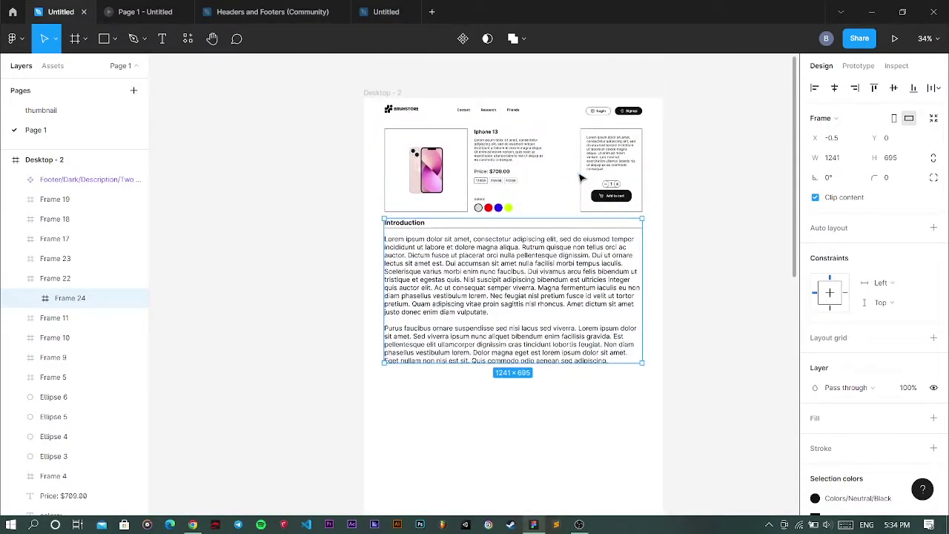
Move a copy of the header's Login button below the Introduction text and hide its icon
double_click(600, 111)
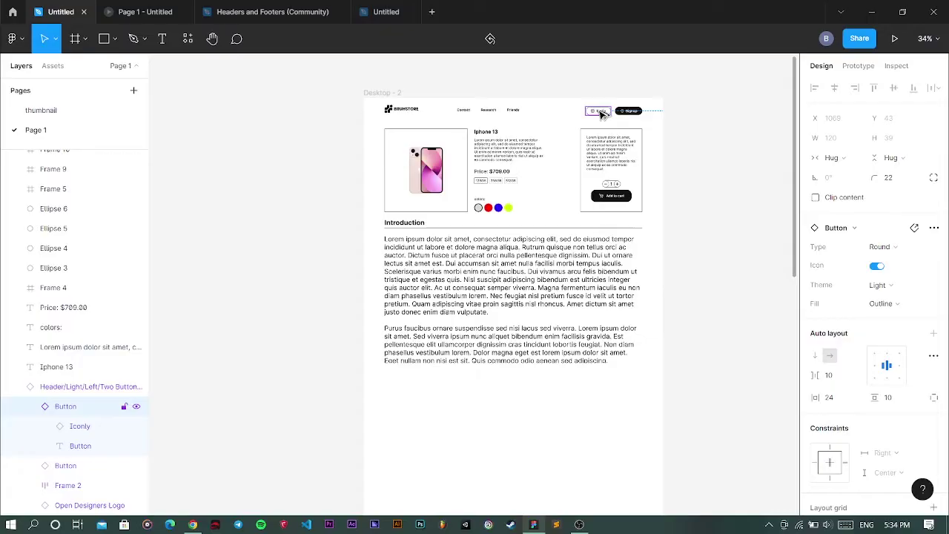
drag(602, 116, 511, 396)
scroll(511, 401, up, 4)
click(503, 382)
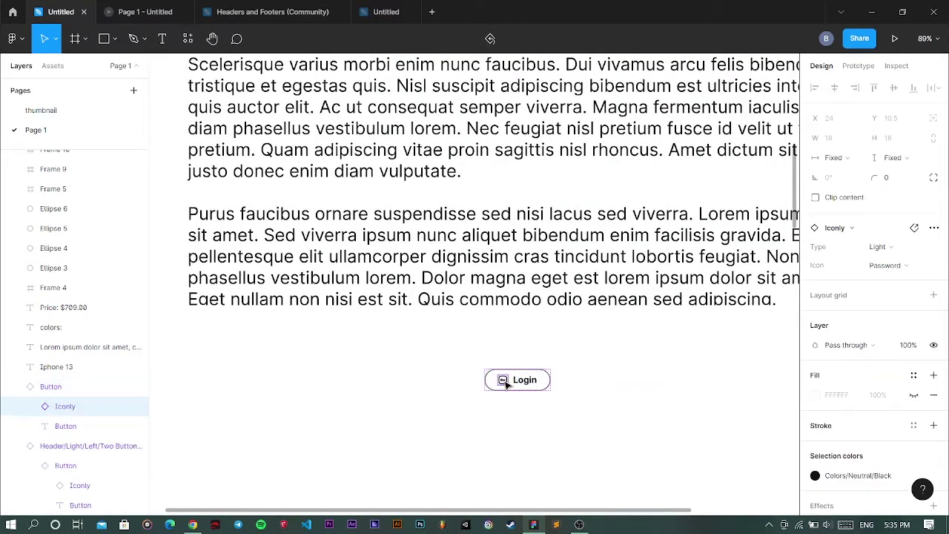
key(ctrl+shift+h)
Change the button's label to 'Read more'
click(524, 382)
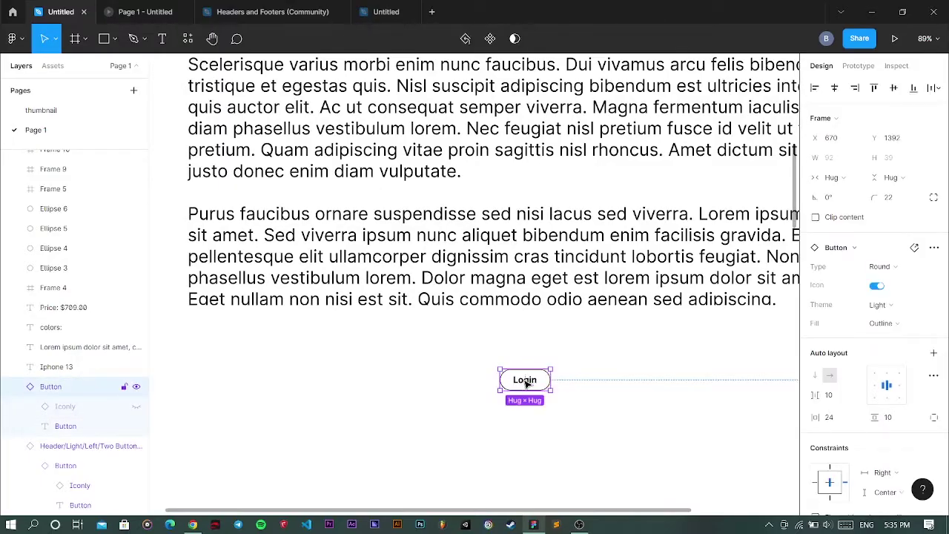
double_click(525, 382)
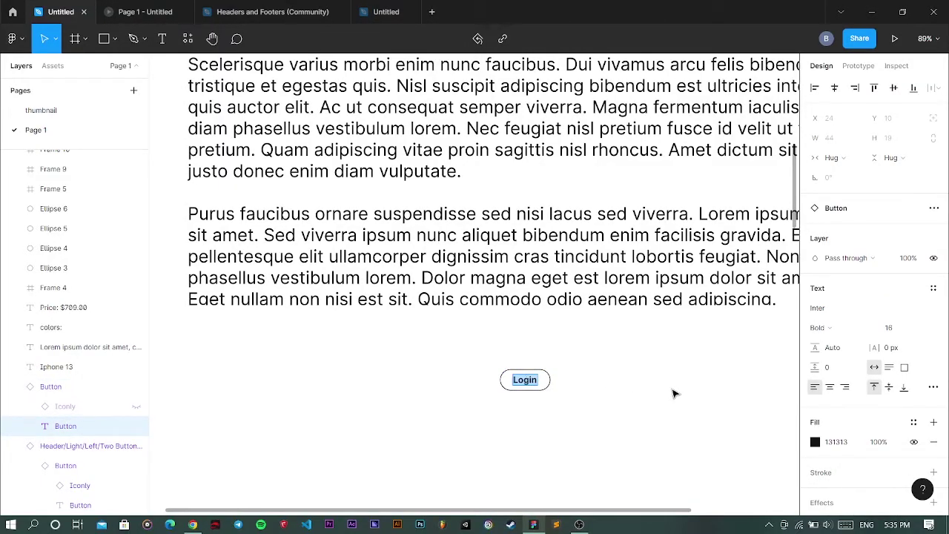
text(Read)
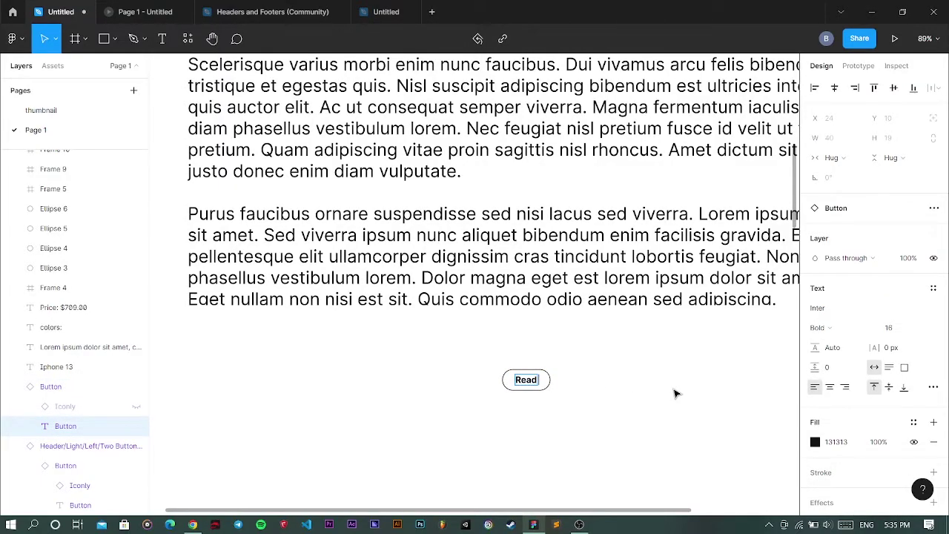
text( more)
key(Escape)
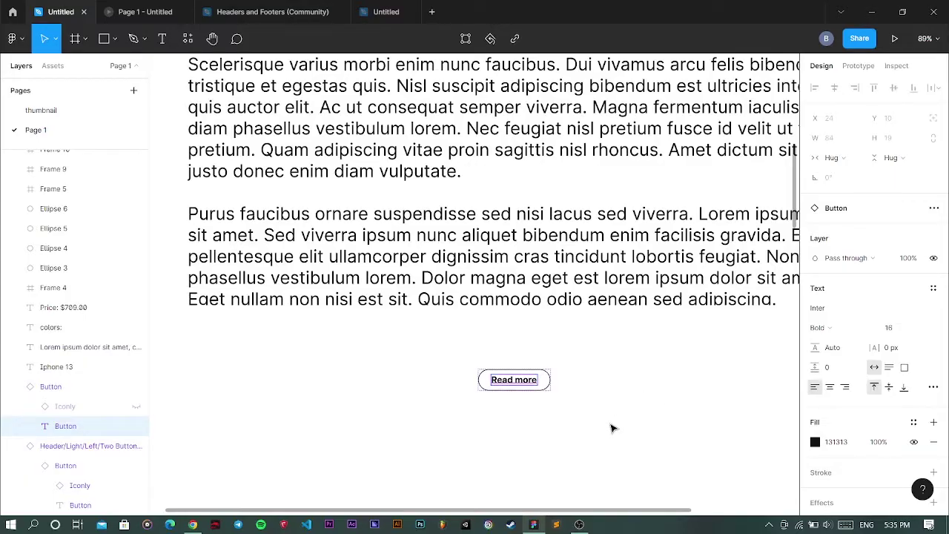
scroll(615, 437, down, 3)
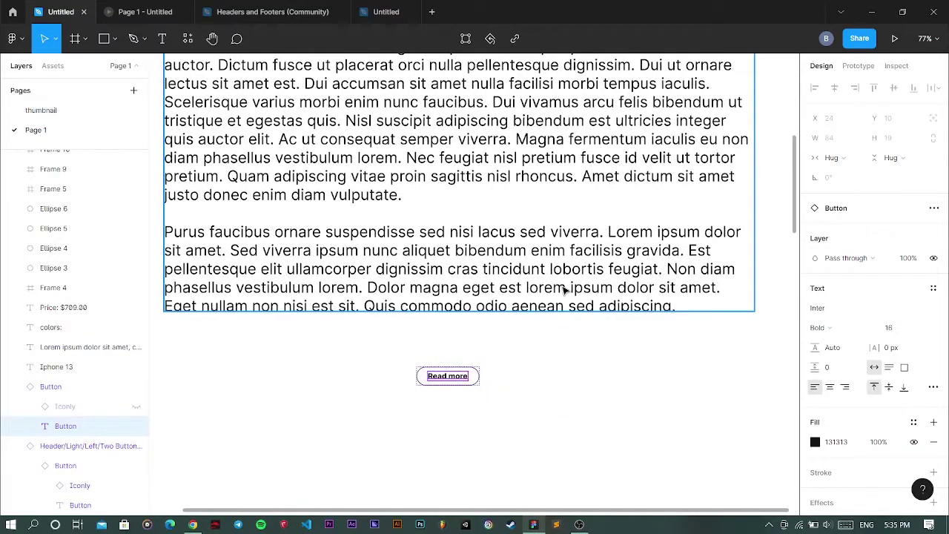
Draw a frame over the paragraph's last lines, narrowed to the text width
click(566, 290)
scroll(631, 366, up, 1)
scroll(737, 363, left, 2)
key(f)
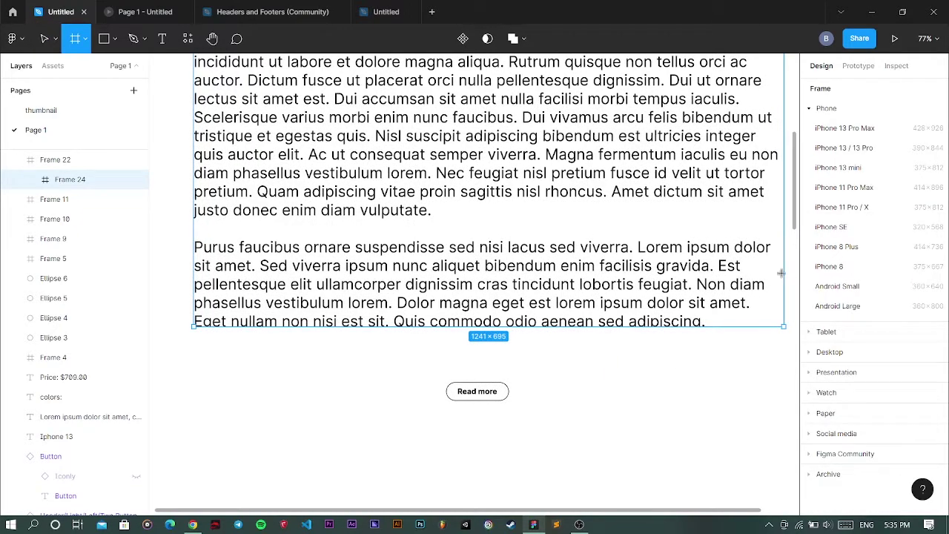
drag(782, 268, 195, 330)
scroll(538, 380, right, 3)
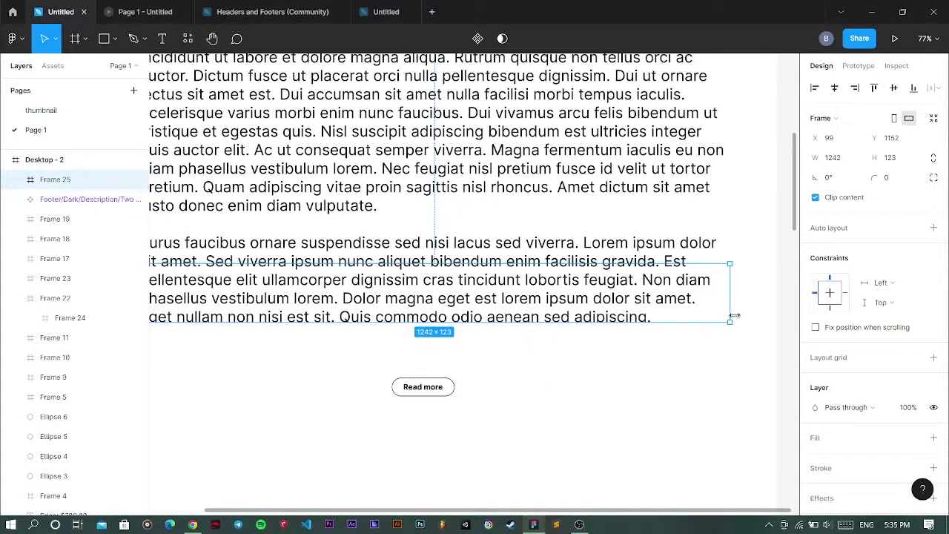
drag(730, 298, 725, 299)
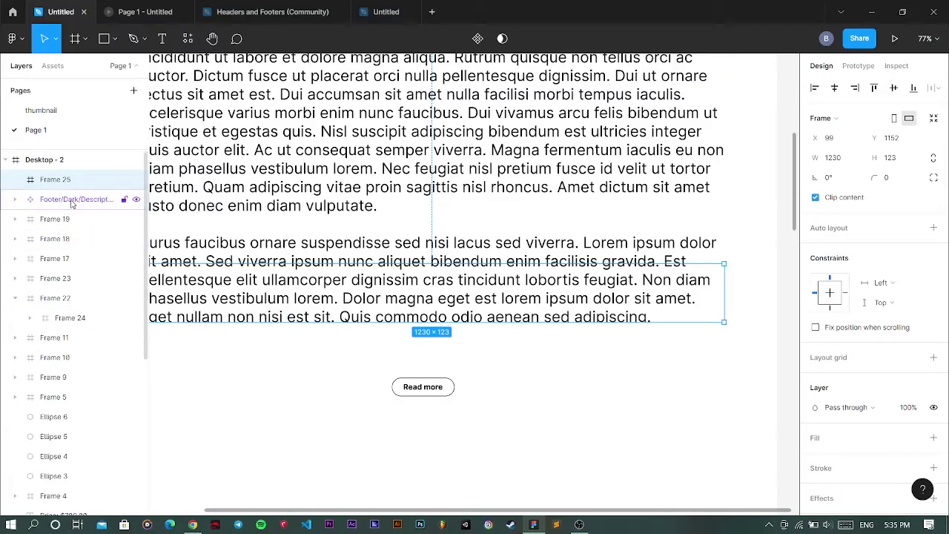
Nest the new Frame 25 inside Frame 24, above Vector 26 in Layers
ctrl+click(397, 166)
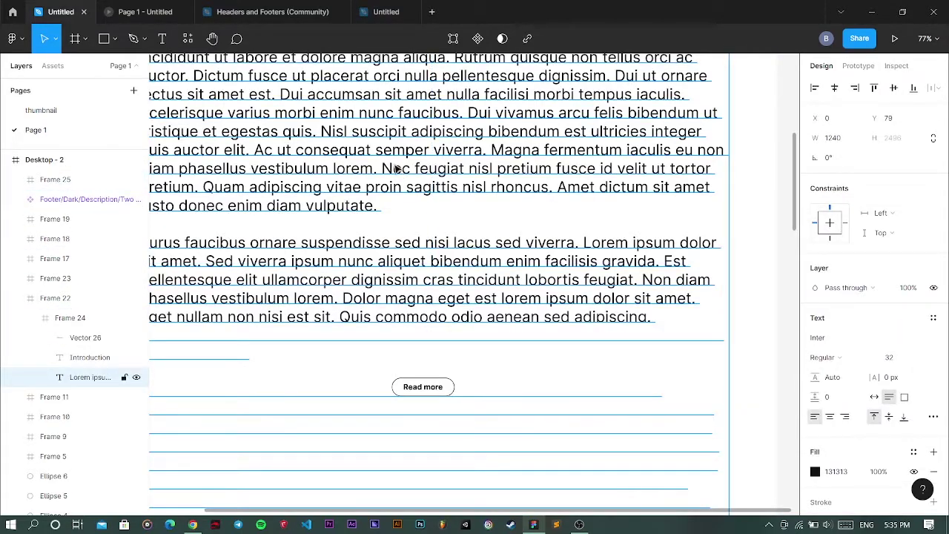
drag(65, 180, 80, 319)
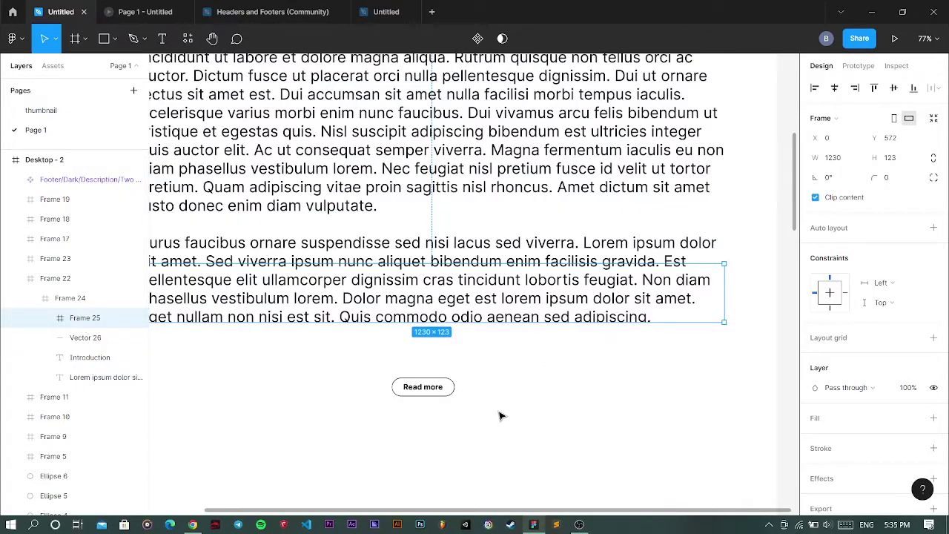
scroll(621, 394, left, 2)
scroll(875, 389, down, 1)
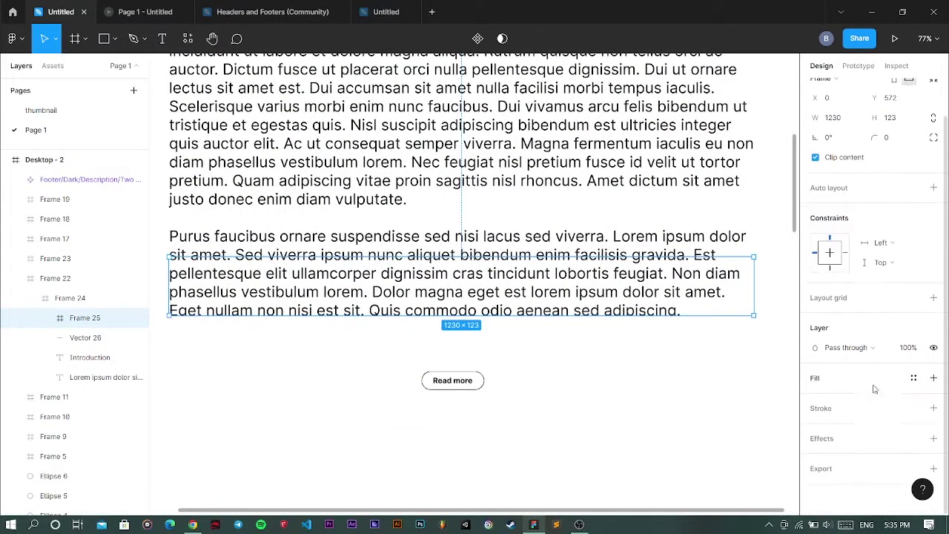
Give Frame 25 a white linear gradient fill, flipped so the text fades toward the bottom
click(934, 379)
click(818, 401)
click(682, 193)
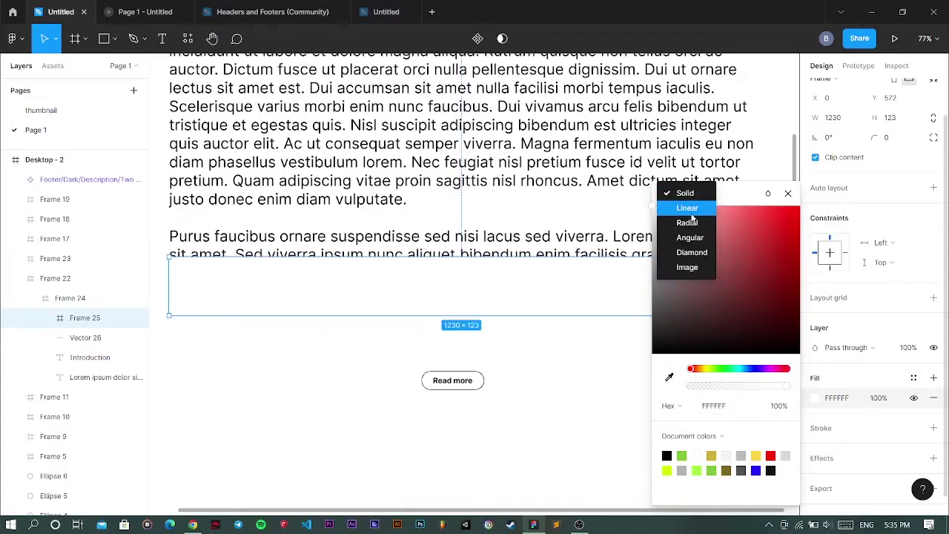
click(691, 213)
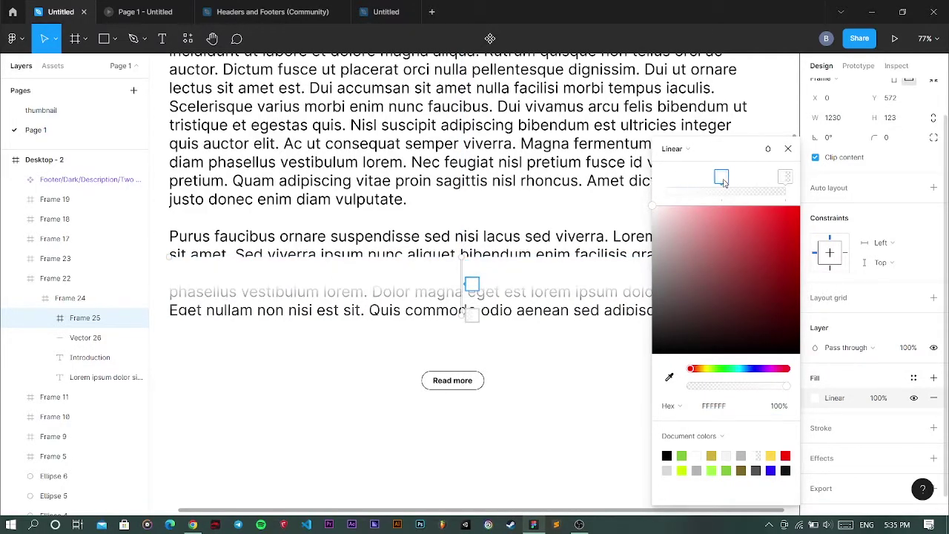
click(767, 148)
drag(723, 177, 786, 176)
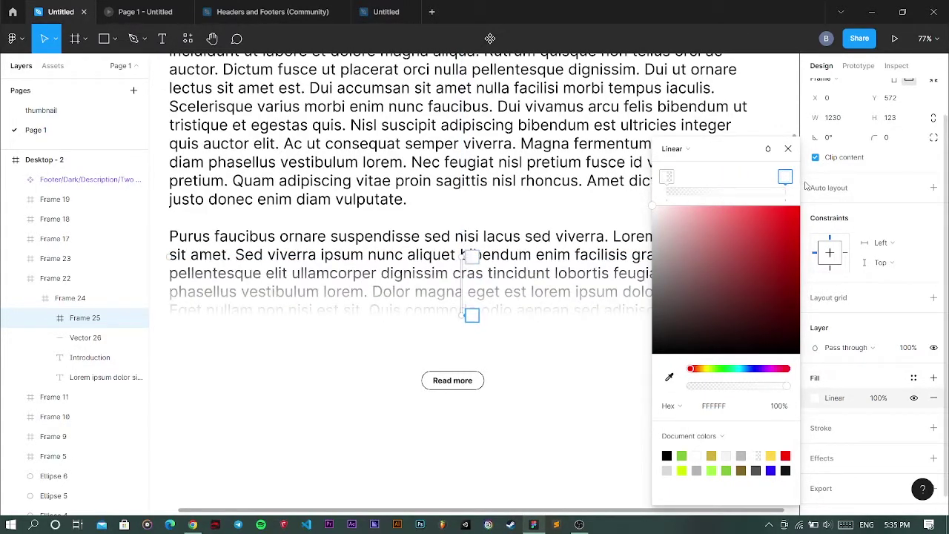
click(788, 149)
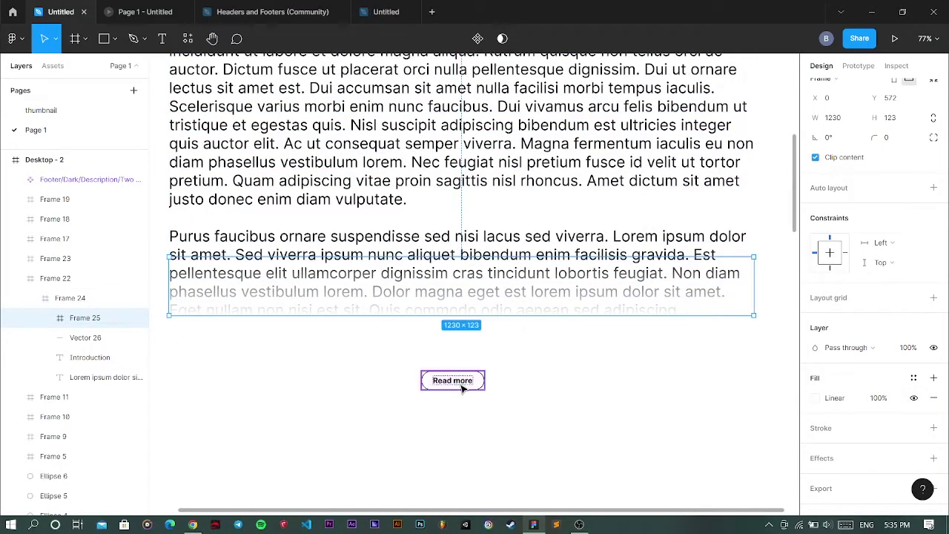
Move the Read more button into Frame 25, nudge it up 1 px and give it a white fill
drag(463, 387, 476, 297)
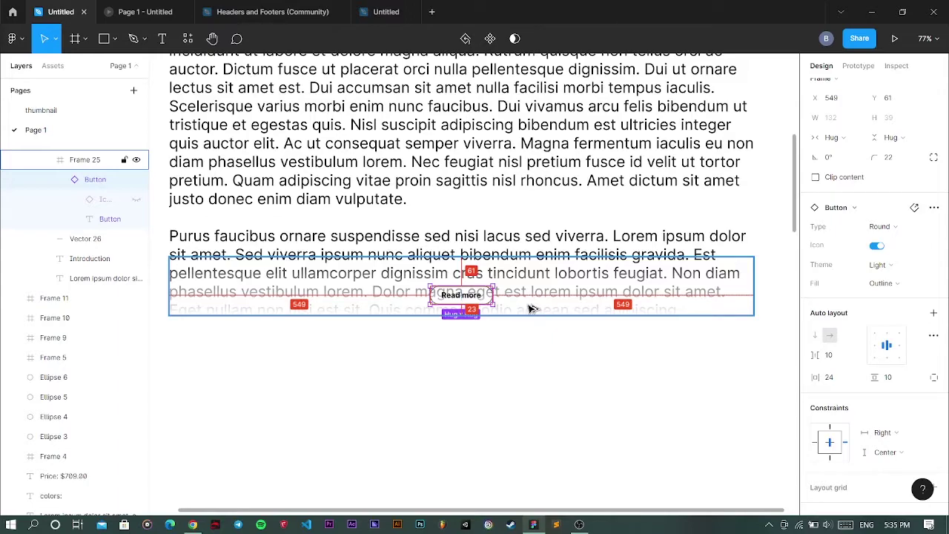
key(Up)
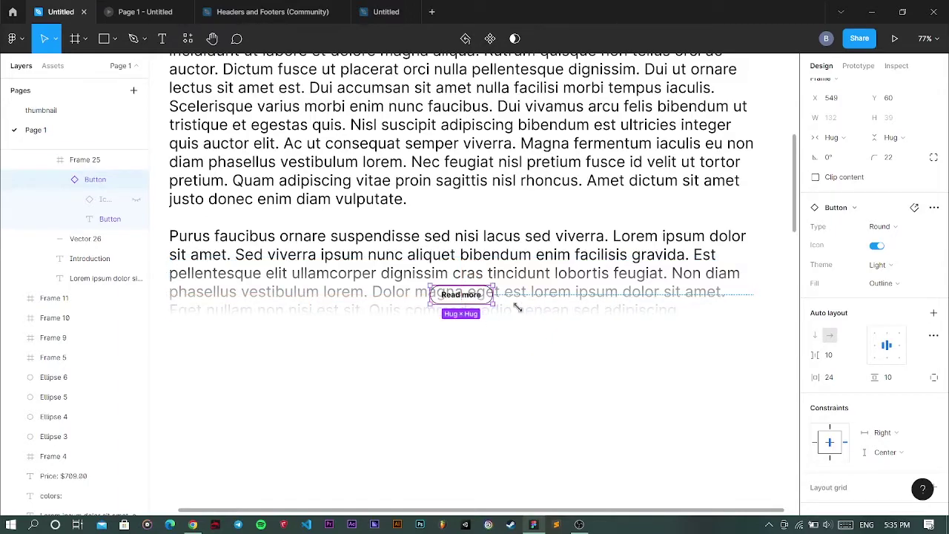
scroll(475, 297, up, 4)
scroll(495, 309, down, 2)
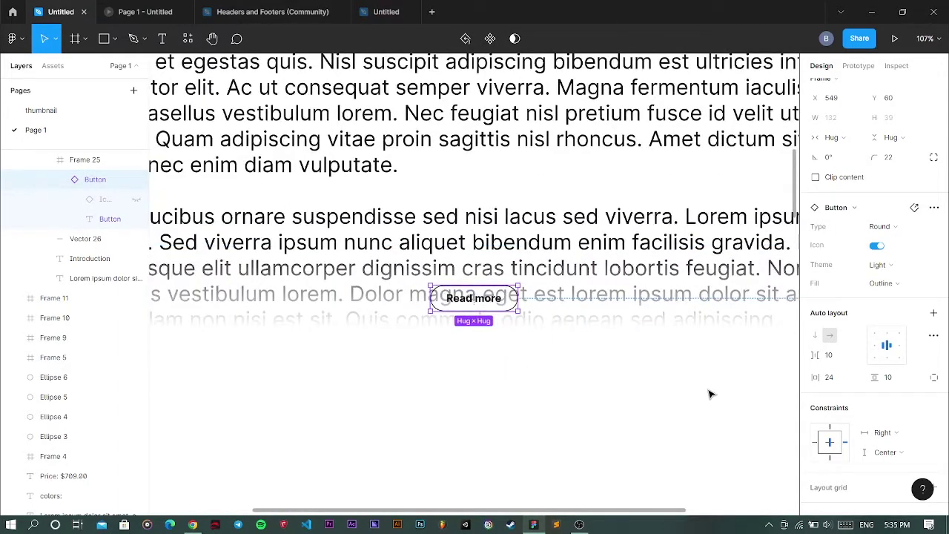
scroll(886, 409, down, 3)
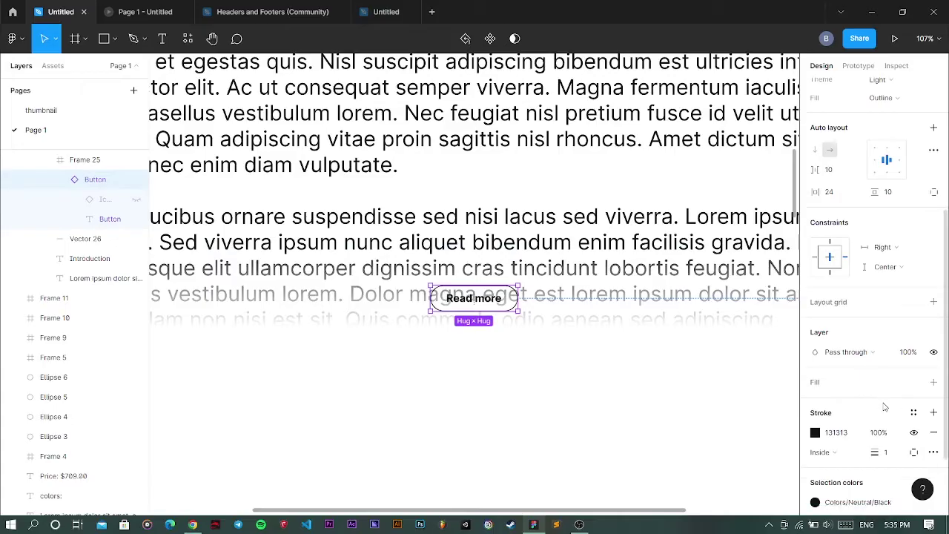
click(933, 382)
Clear the selection and zoom out to make room beside the page
scroll(471, 315, down, 2)
scroll(490, 250, down, 1)
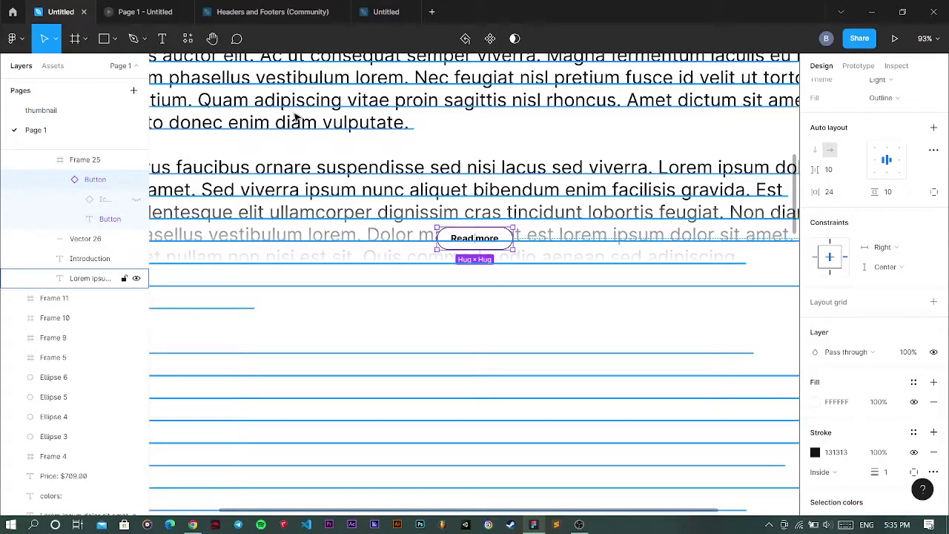
scroll(467, 248, down, 6)
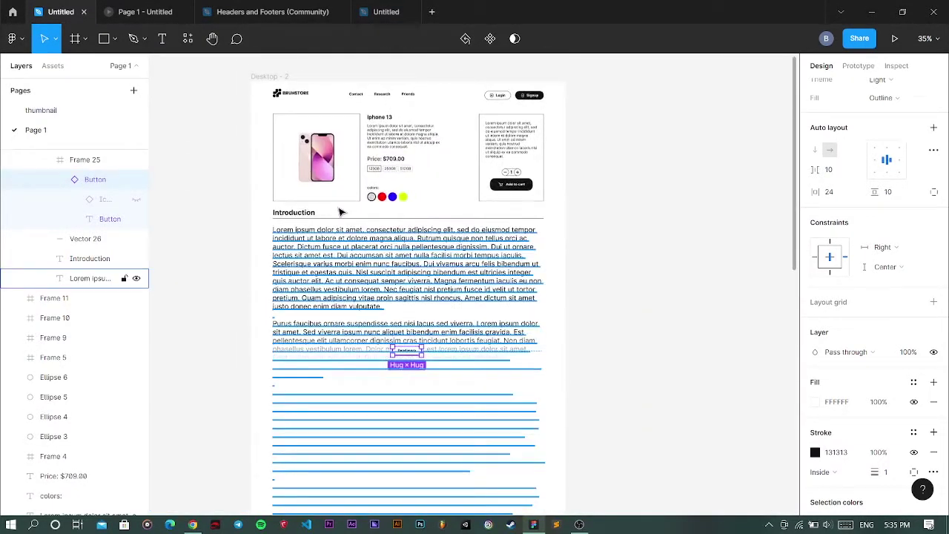
click(656, 258)
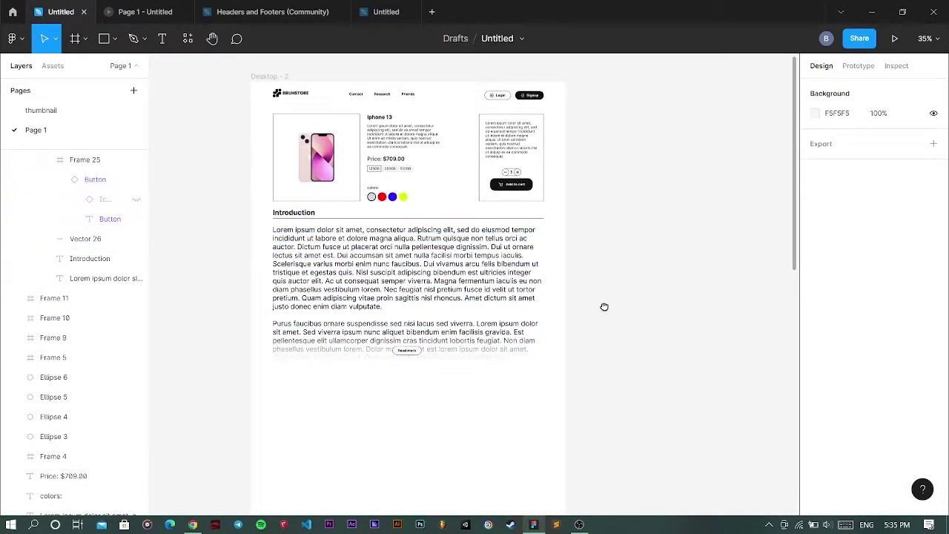
scroll(322, 224, right, 1)
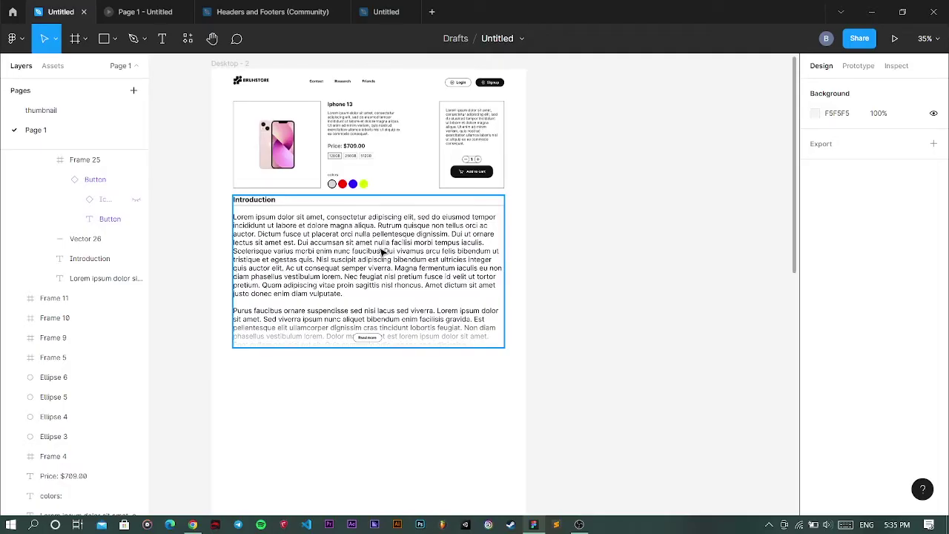
scroll(428, 258, down, 1)
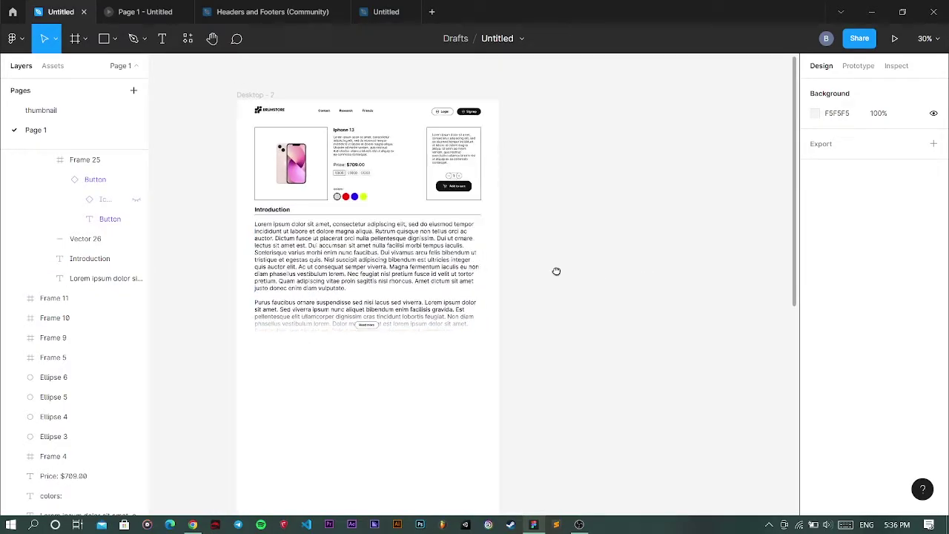
scroll(519, 268, down, 3)
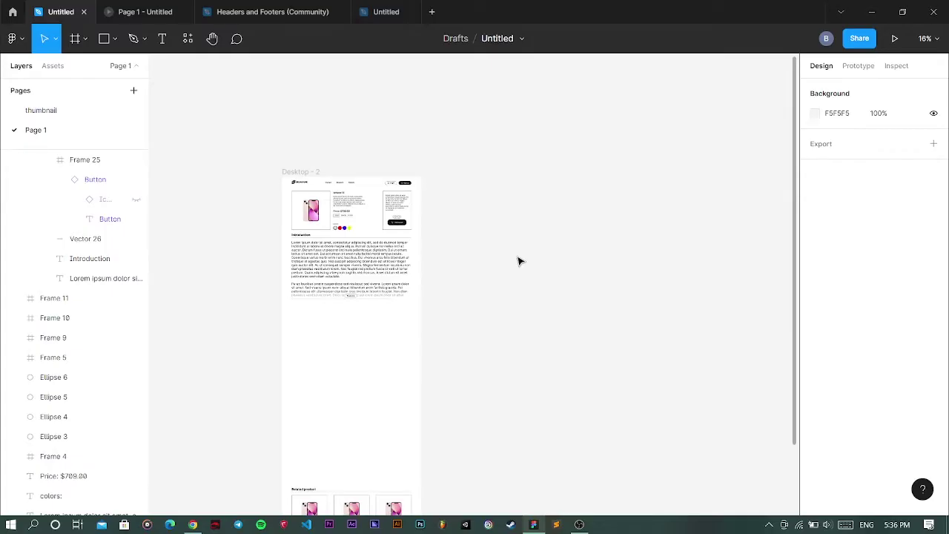
Draw a large Frame 26 beside the page and move the Introduction section into it
key(f)
drag(511, 165, 796, 478)
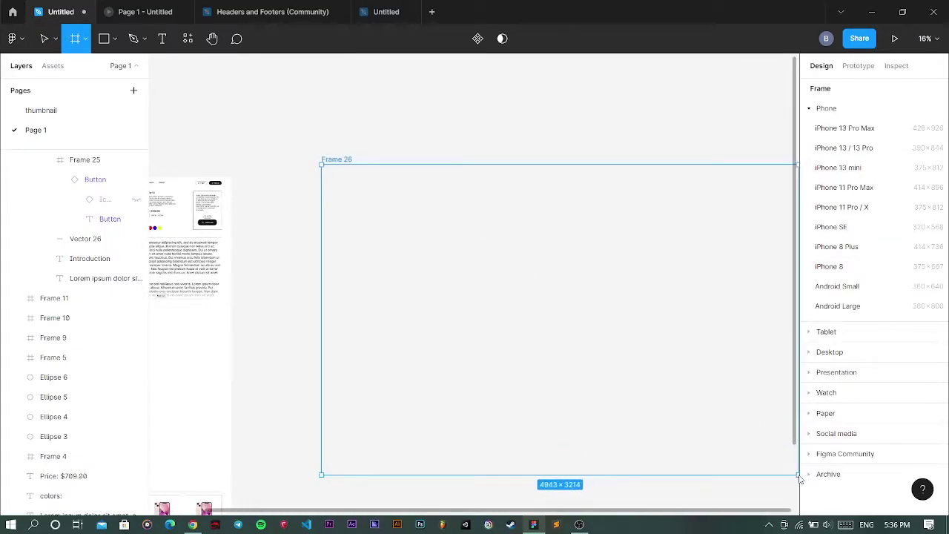
drag(671, 375, 758, 331)
click(310, 236)
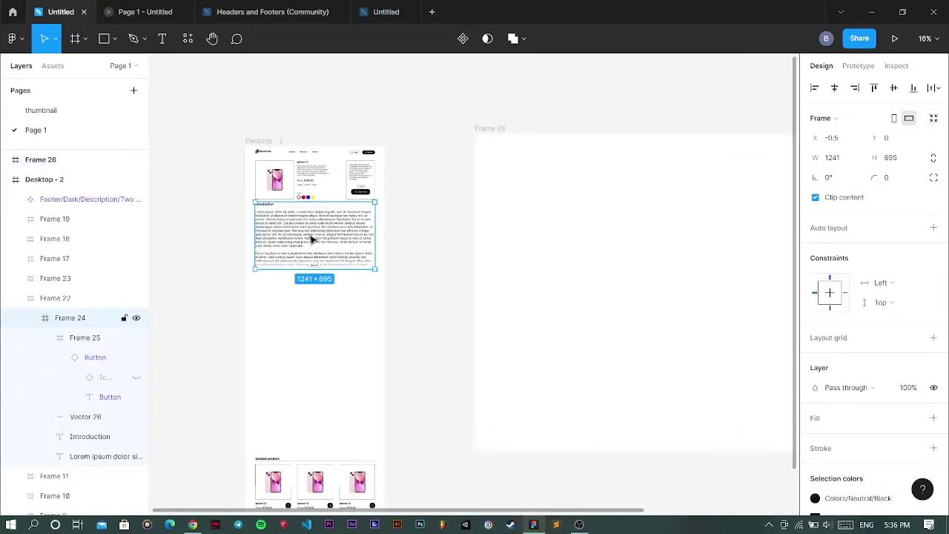
drag(304, 238, 526, 229)
Delete the fading overlay and its Read more button from the Introduction copy
scroll(540, 318, down, 4)
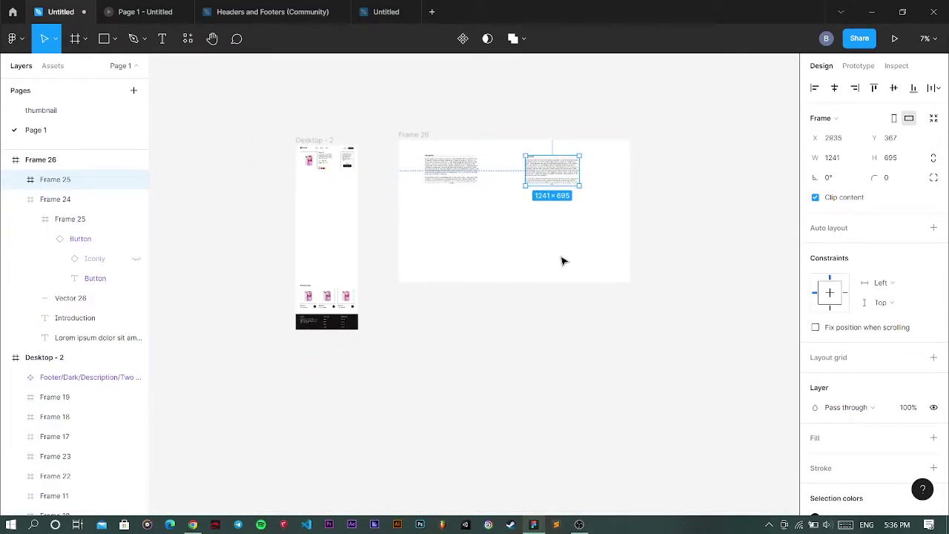
click(561, 260)
scroll(544, 190, up, 3)
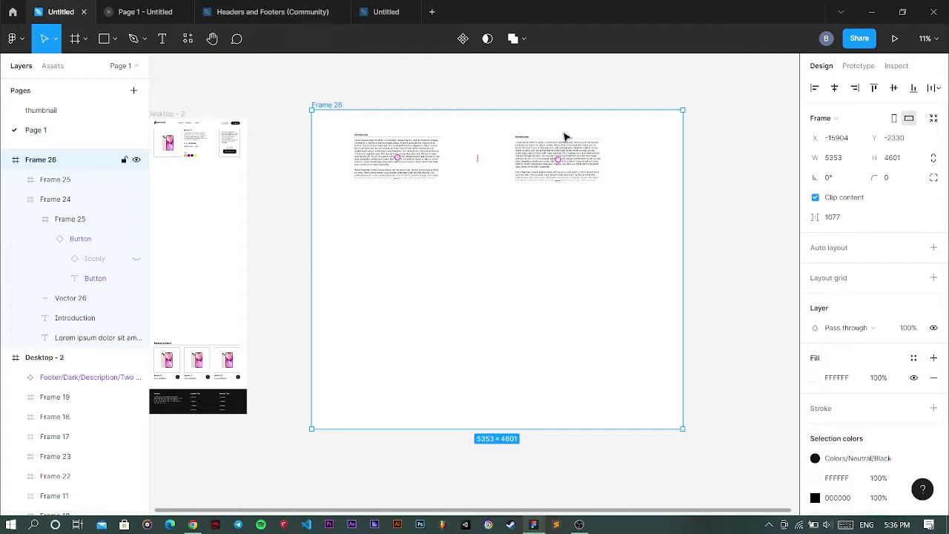
click(567, 186)
scroll(567, 182, up, 3)
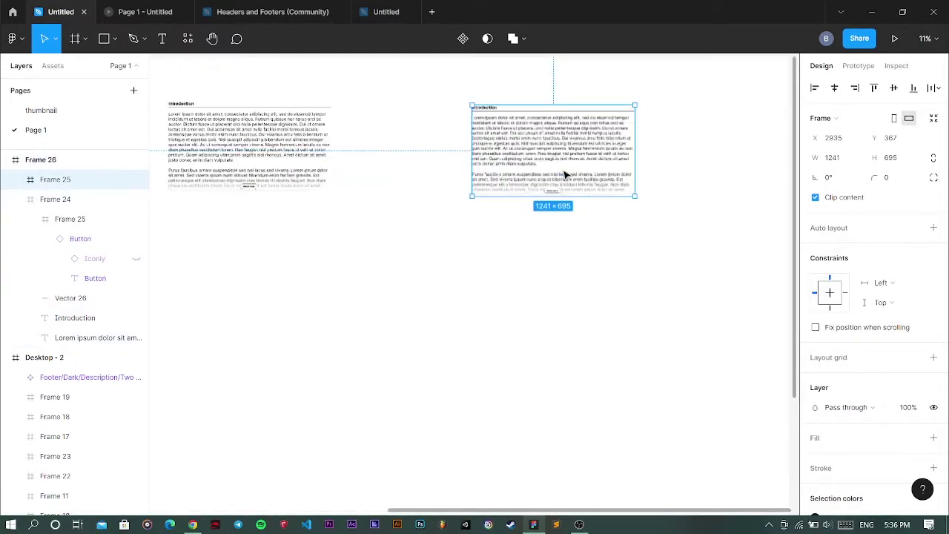
click(572, 190)
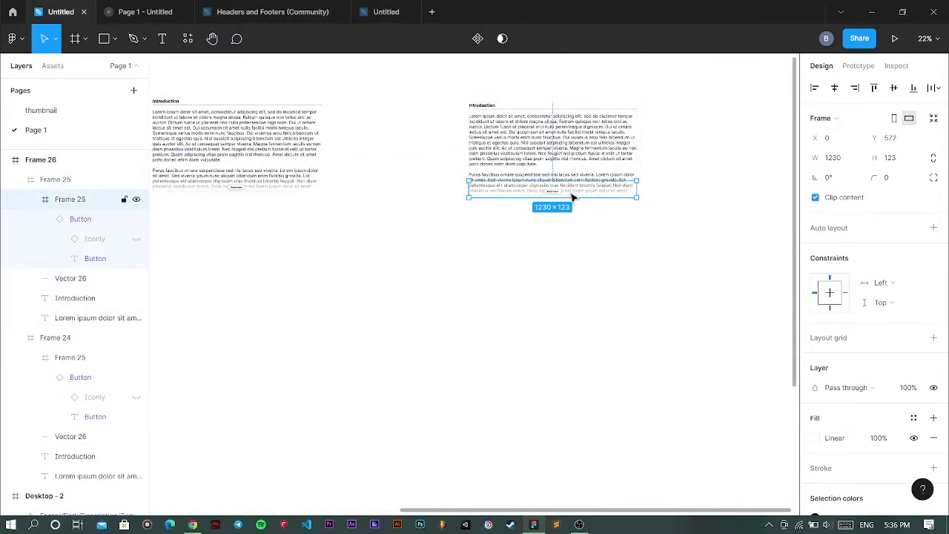
key(Delete)
Stretch the copy's frame to 1241 × 2575 so the full introduction text shows
click(575, 159)
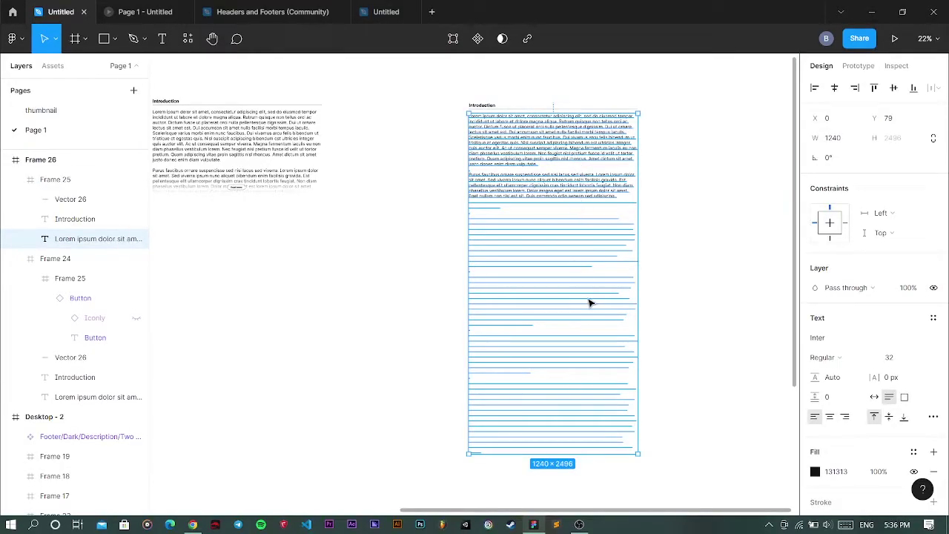
click(695, 203)
click(570, 175)
drag(571, 192, 554, 455)
scroll(509, 386, left, 3)
scroll(509, 385, up, 2)
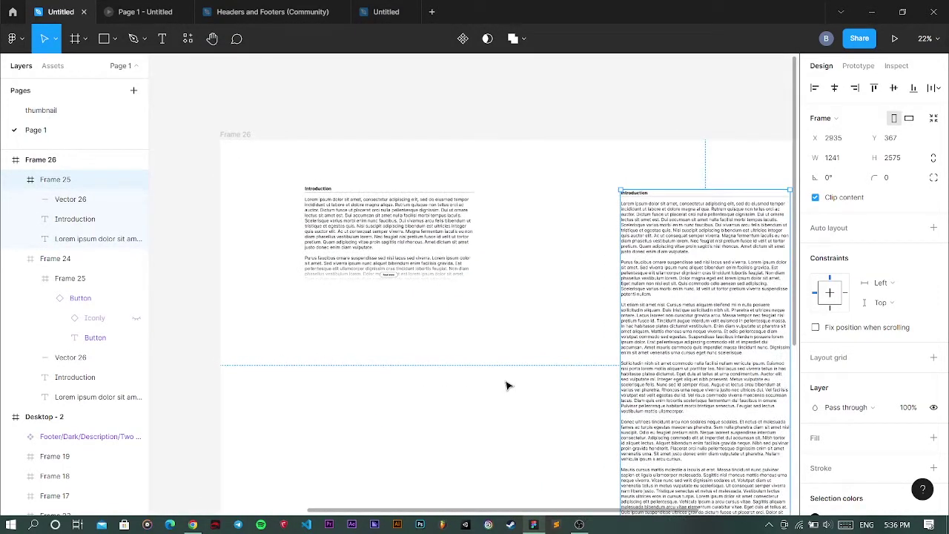
scroll(445, 200, right, 2)
scroll(434, 195, down, 2)
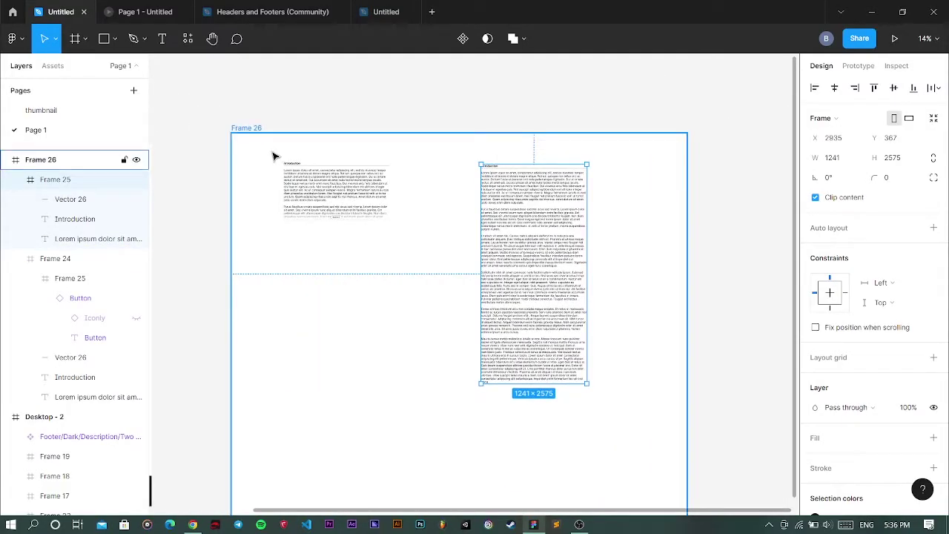
Combine both Introduction versions into a component set, Component 33
drag(270, 147, 649, 424)
click(472, 38)
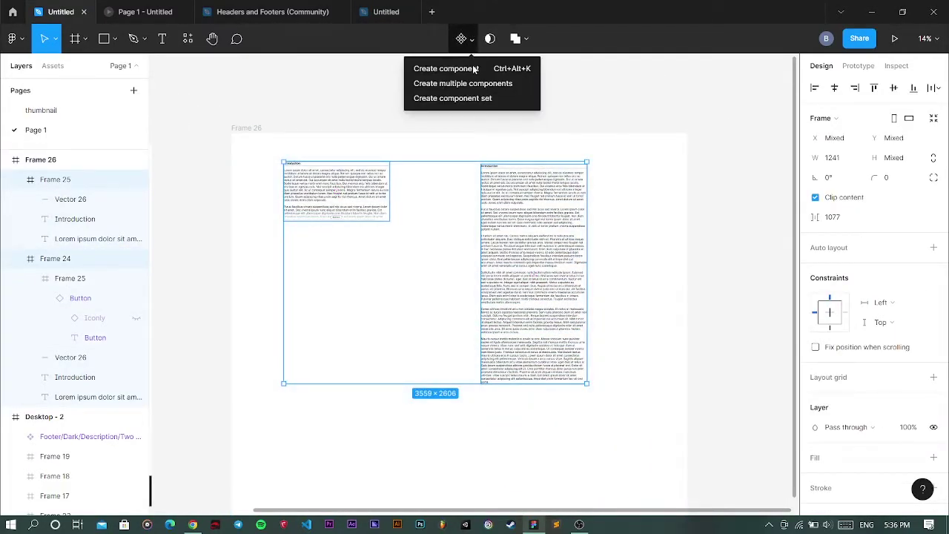
click(474, 97)
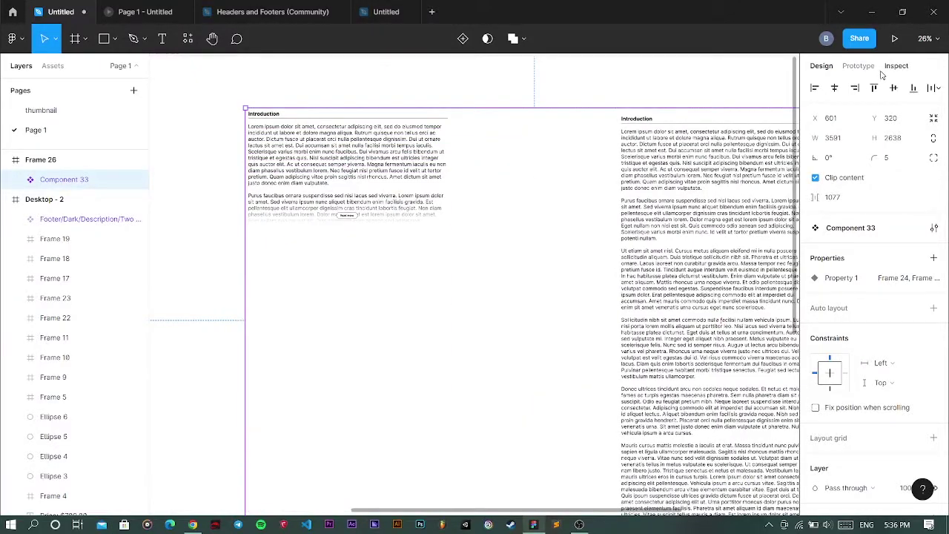
Prototype a click on Read more leading to the expanded variant with Smart animate
key(shift+e)
double_click(353, 218)
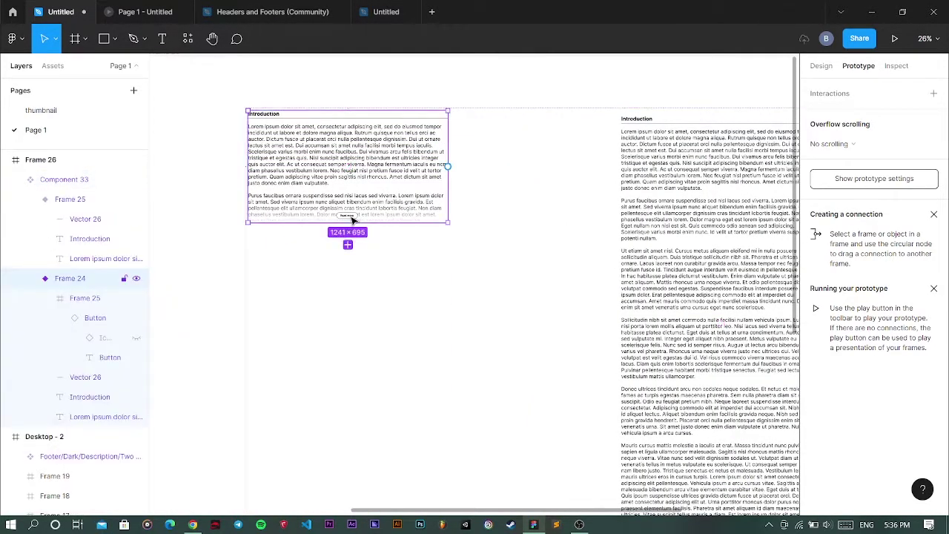
double_click(356, 218)
double_click(360, 218)
drag(359, 218, 689, 331)
click(719, 316)
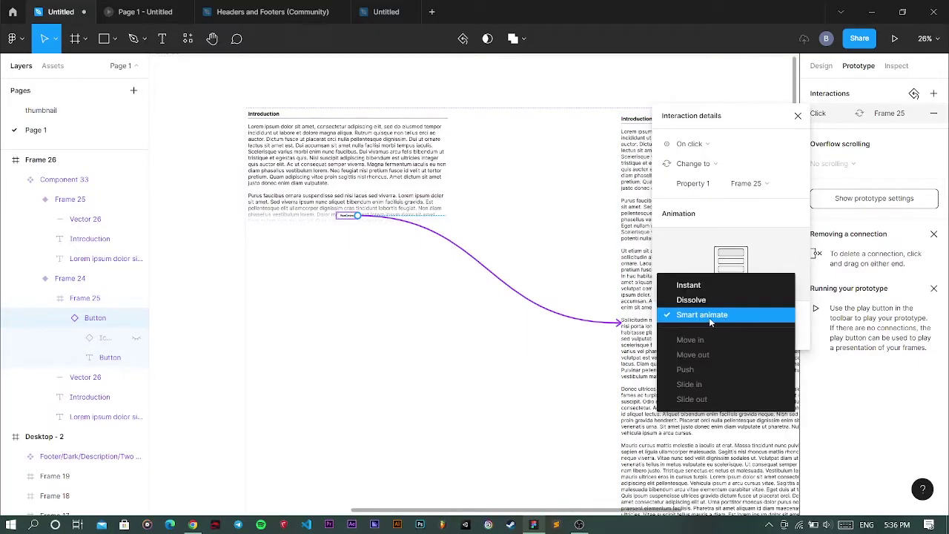
click(709, 317)
click(797, 118)
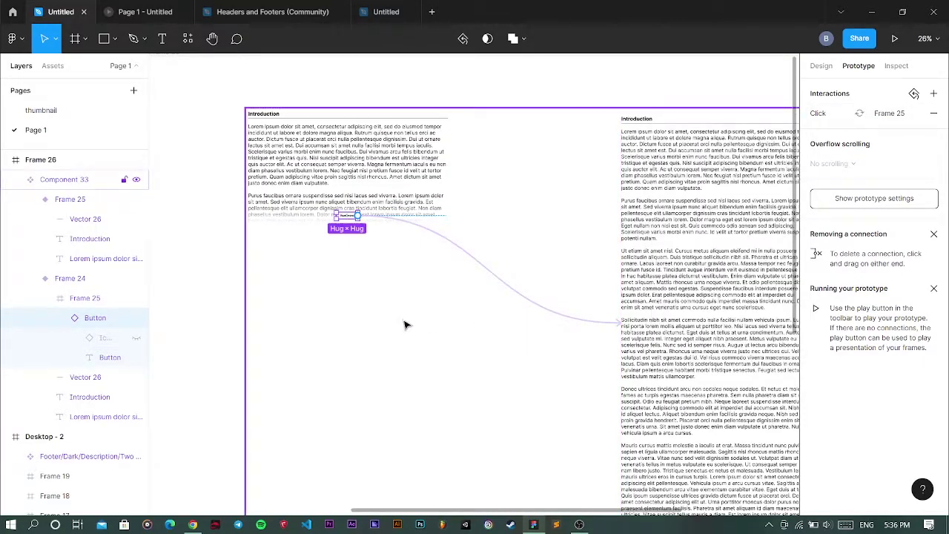
scroll(659, 313, down, 5)
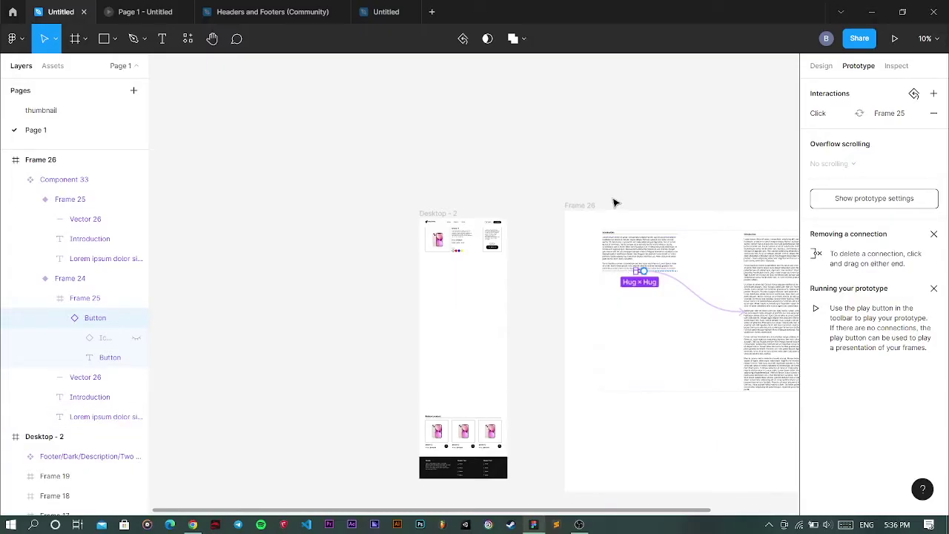
Drag a collapsed Component 33 instance into Desktop - 2 and nudge it up under the product section
click(614, 167)
click(629, 244)
double_click(630, 247)
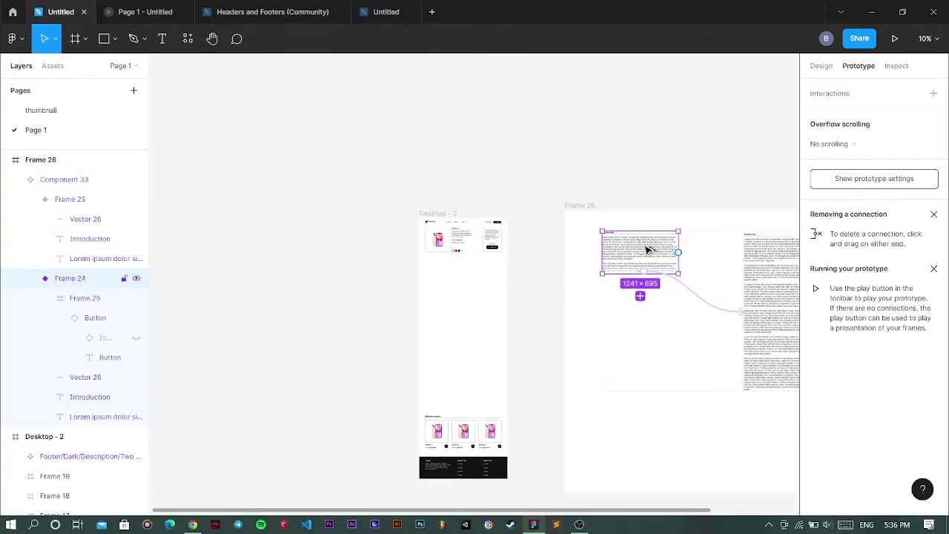
drag(648, 249, 470, 277)
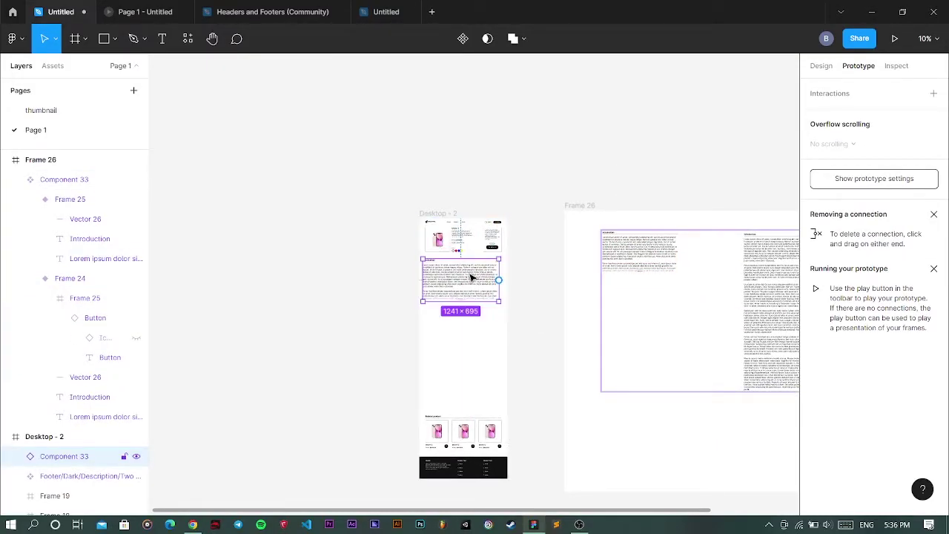
scroll(470, 276, up, 5)
click(820, 70)
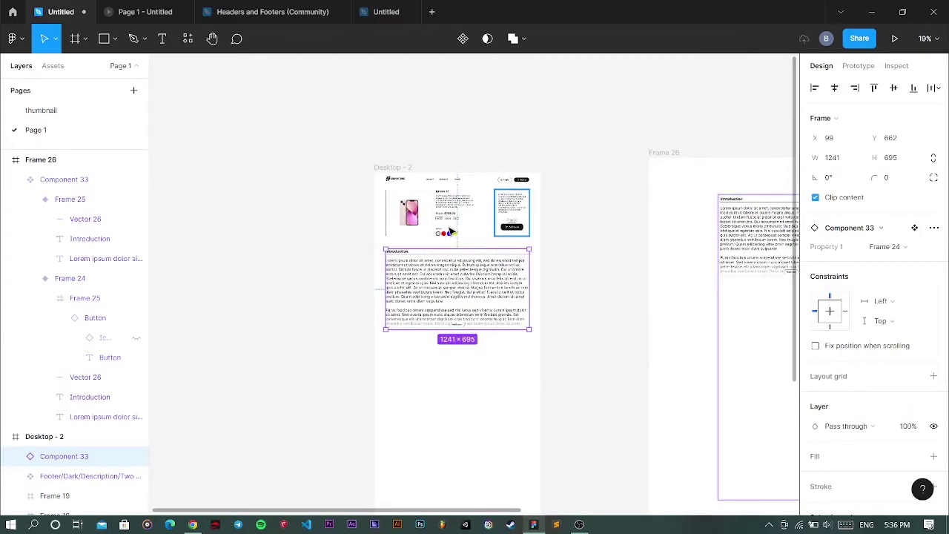
key(Up)
key(Up)
key(Up)
key(Up)
key(Up)
key(Up)
key(Up)
key(Up)
key(Up)
key(Up)
key(Up)
key(Up)
key(Up)
key(Up)
key(Up)
key(Up)
key(Up)
key(Up)
key(Up)
key(Up)
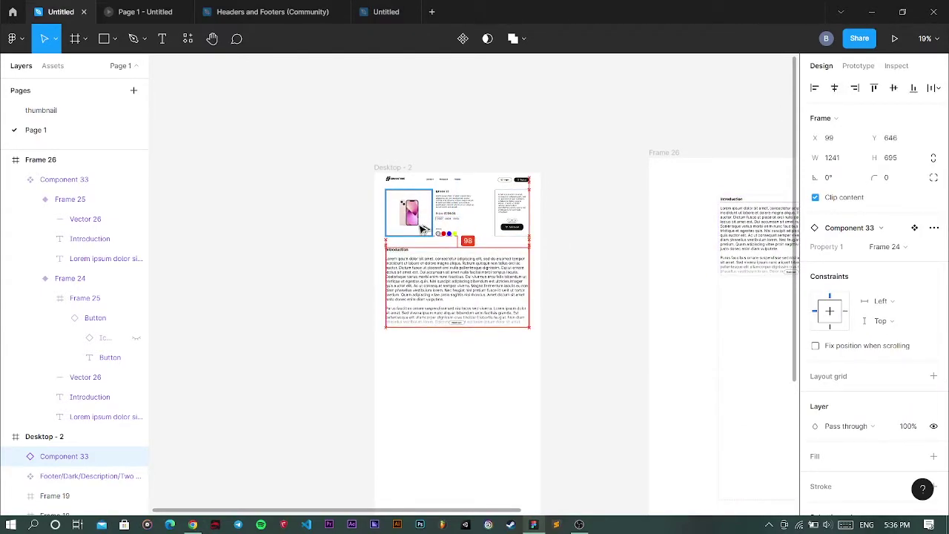
key(Up)
key(Up)
key(Up)
key(Up)
key(Up)
key(Up)
key(Up)
key(Up)
key(Up)
key(Up)
key(Up)
key(Up)
key(Up)
key(Up)
key(Up)
key(Up)
key(Up)
key(Up)
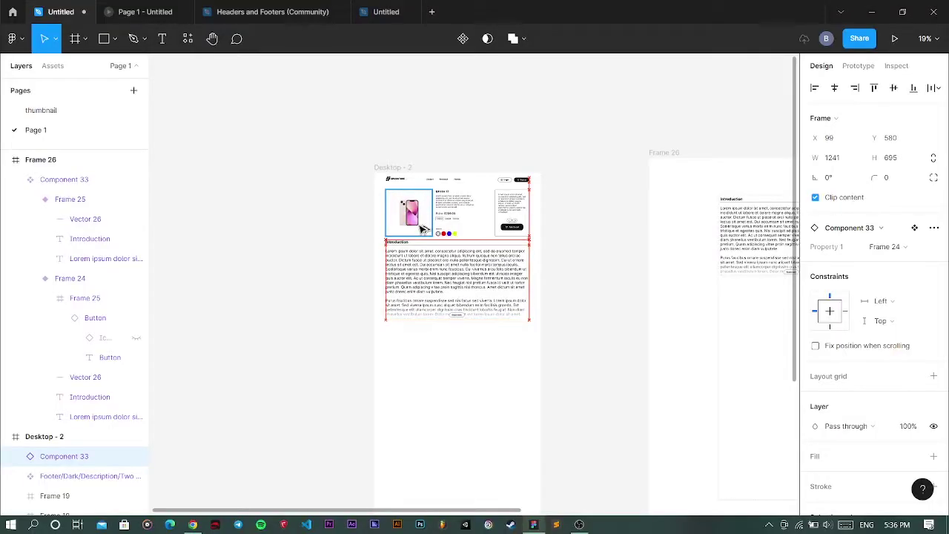
click(575, 312)
Shorten Desktop - 2 from 4257 to 2328 px high by dragging its bottom edge up
scroll(502, 309, down, 3)
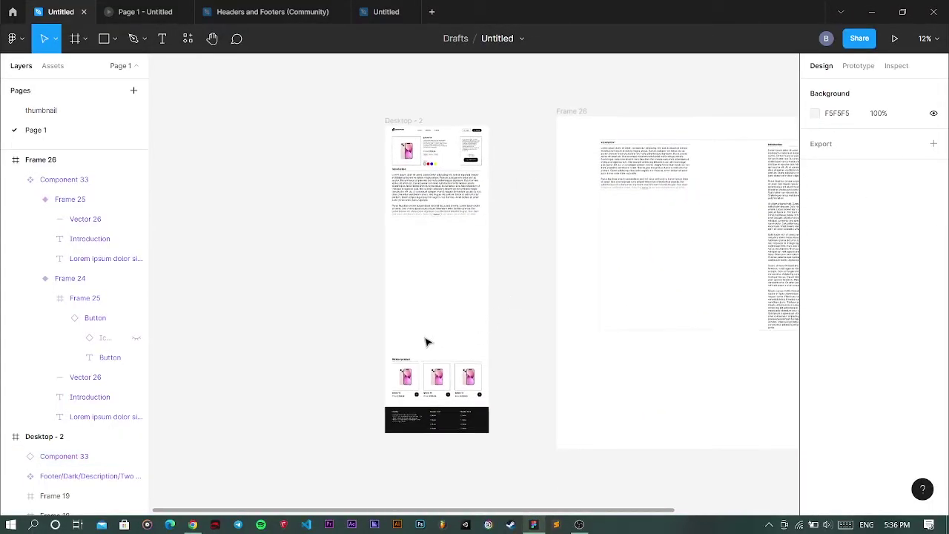
click(427, 342)
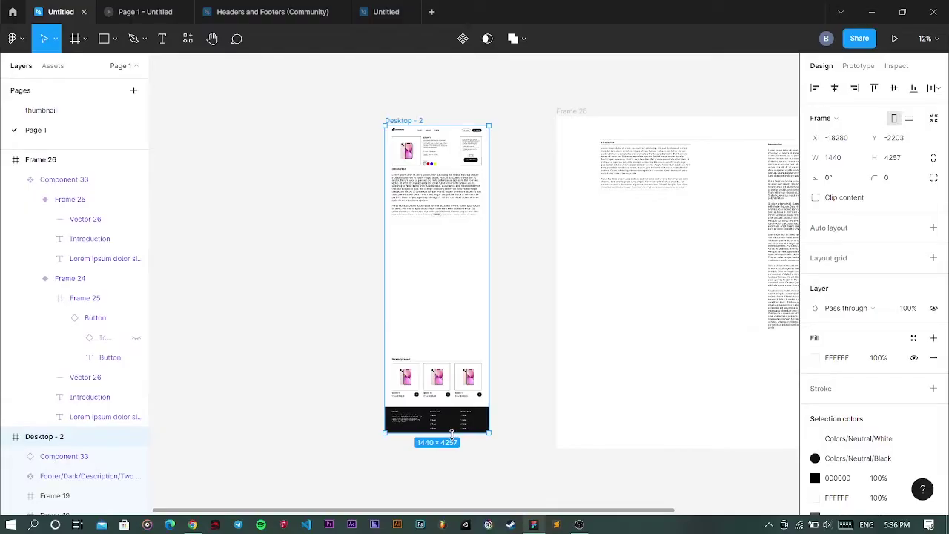
drag(452, 432, 462, 294)
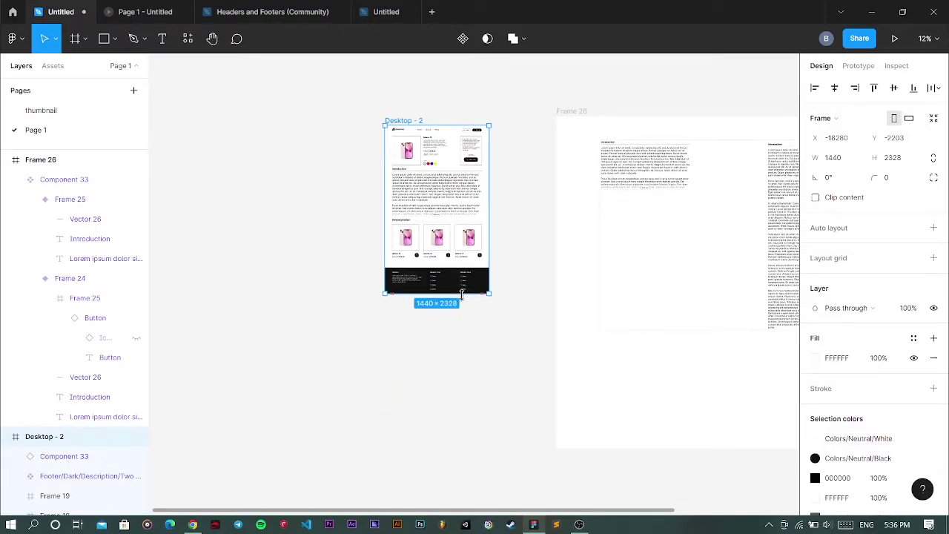
click(555, 284)
Move Frame 26 a little further to the right
scroll(432, 418, up, 2)
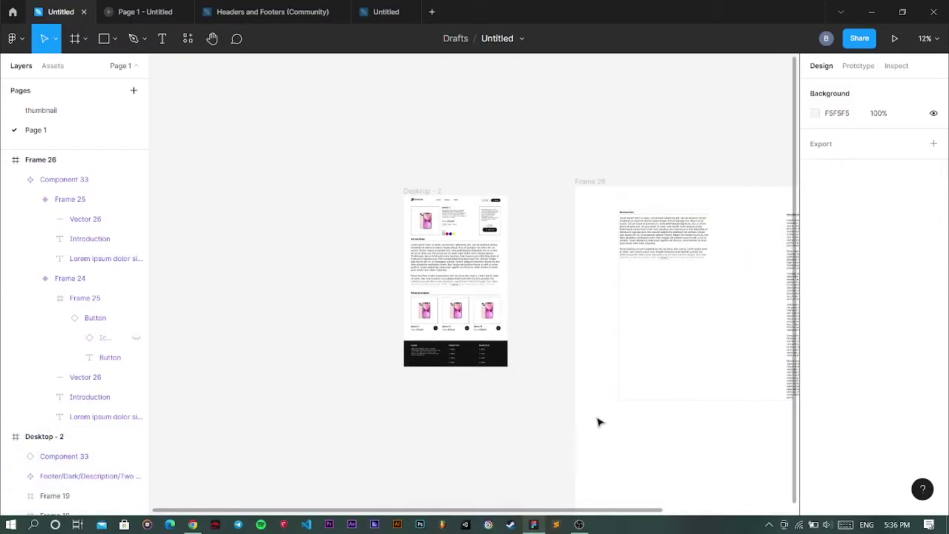
drag(613, 409, 709, 394)
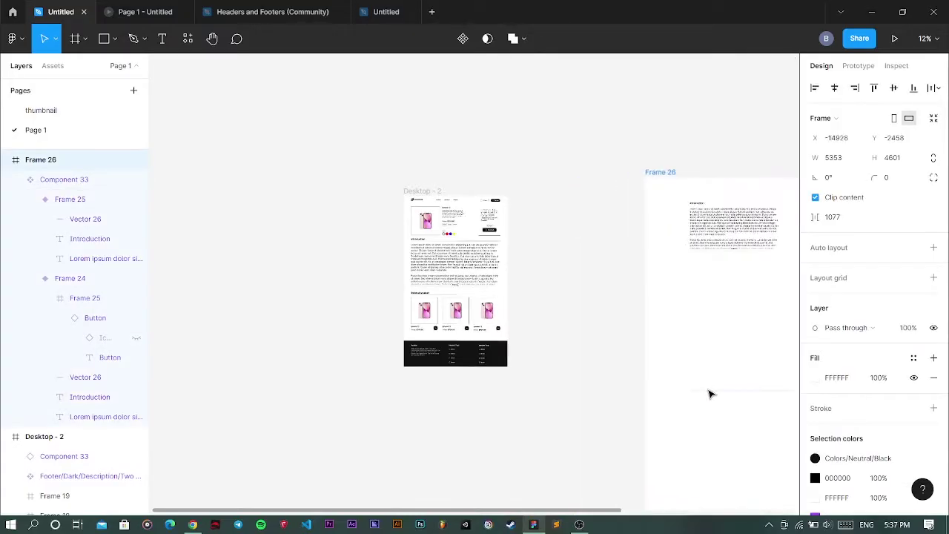
click(560, 366)
scroll(563, 370, left, 2)
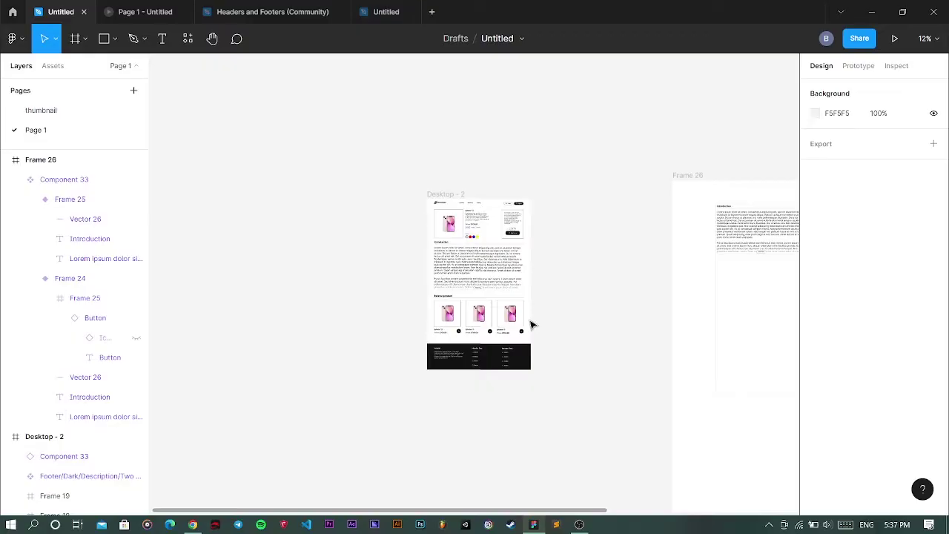
scroll(550, 319, up, 2)
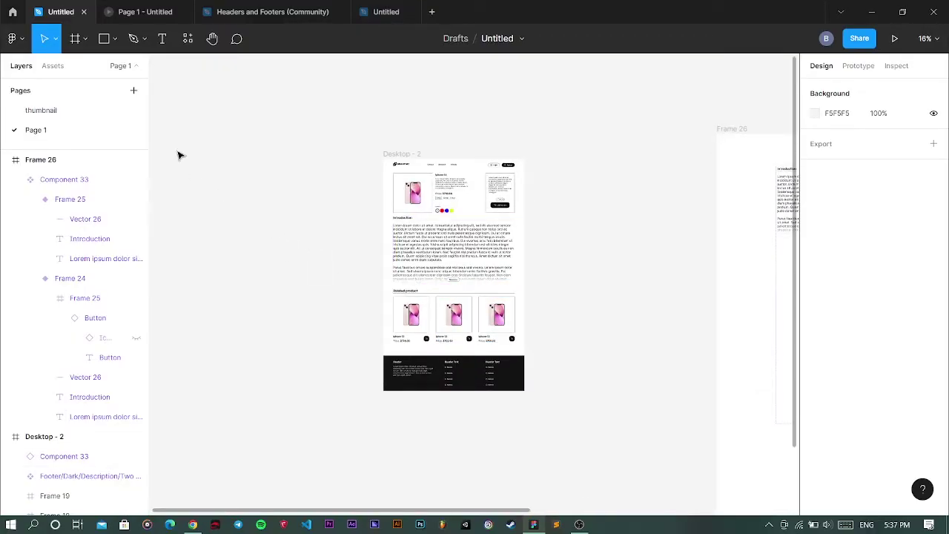
click(401, 154)
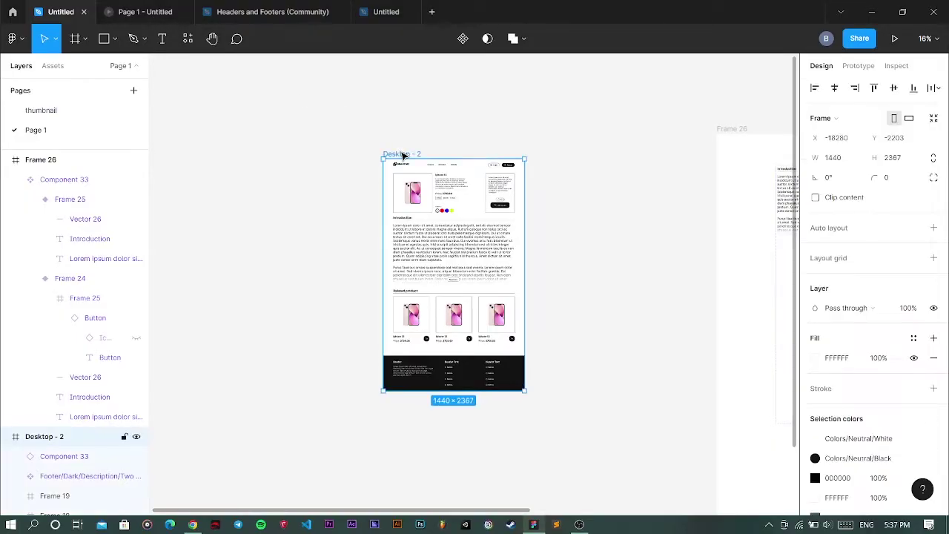
click(895, 38)
scroll(490, 334, down, 6)
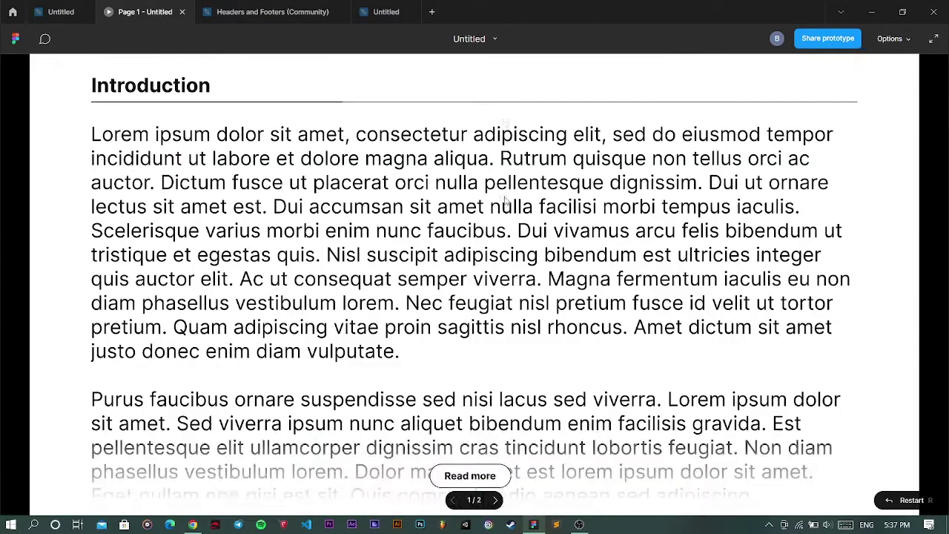
click(470, 321)
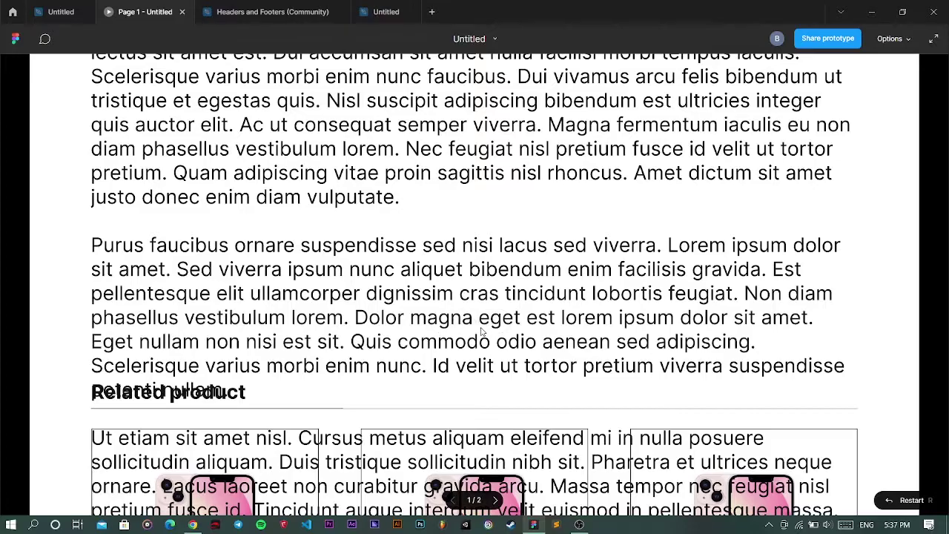
scroll(485, 335, down, 3)
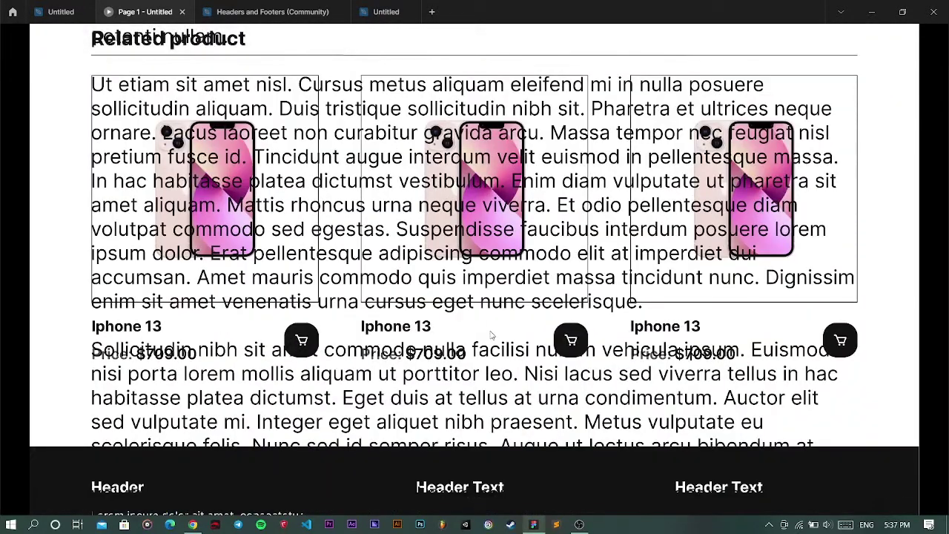
scroll(490, 335, up, 1)
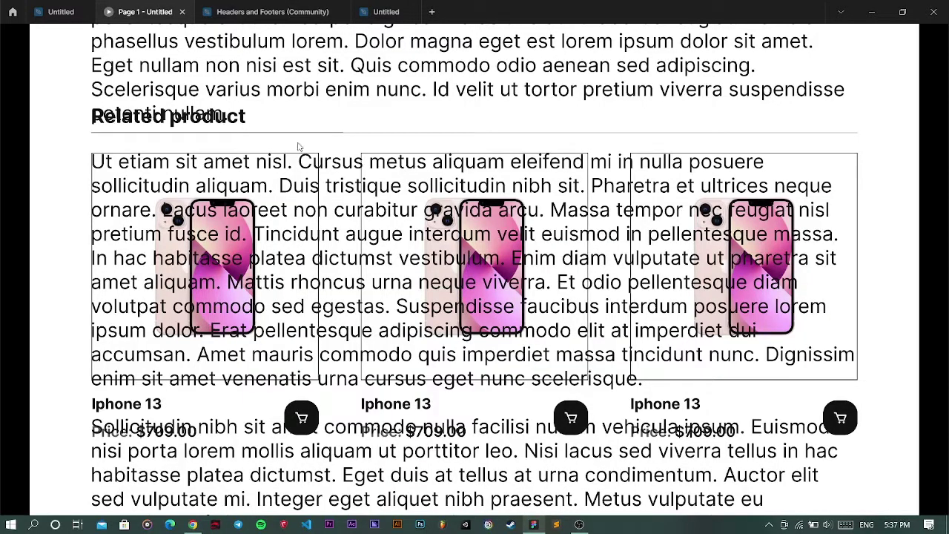
Back in the editor, wrap the top product row of Desktop - 2 in a new frame
click(62, 13)
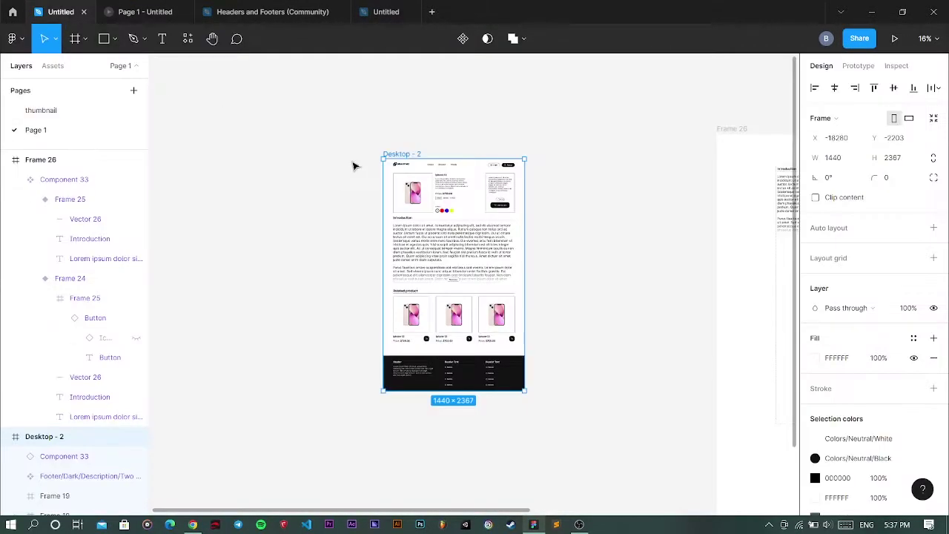
drag(455, 233, 483, 235)
scroll(482, 234, right, 2)
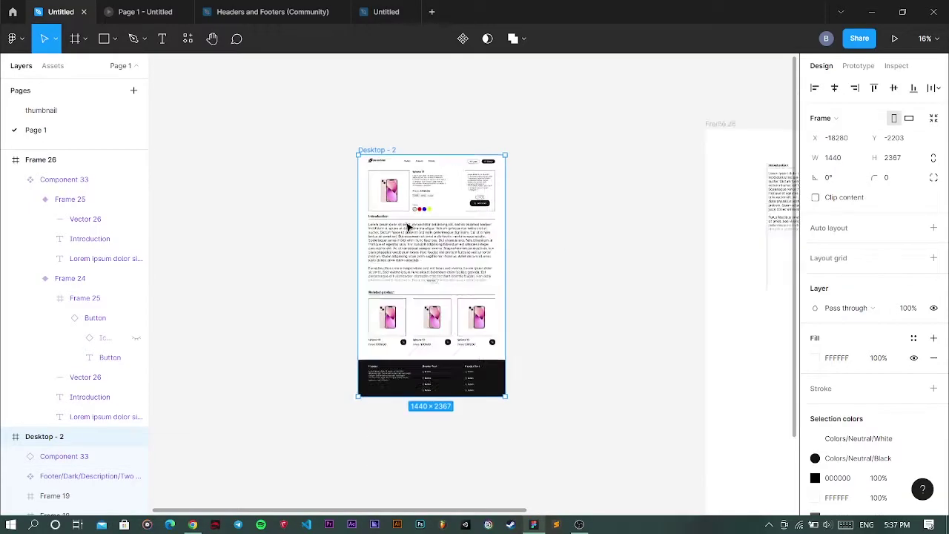
scroll(411, 225, up, 3)
drag(411, 225, 425, 262)
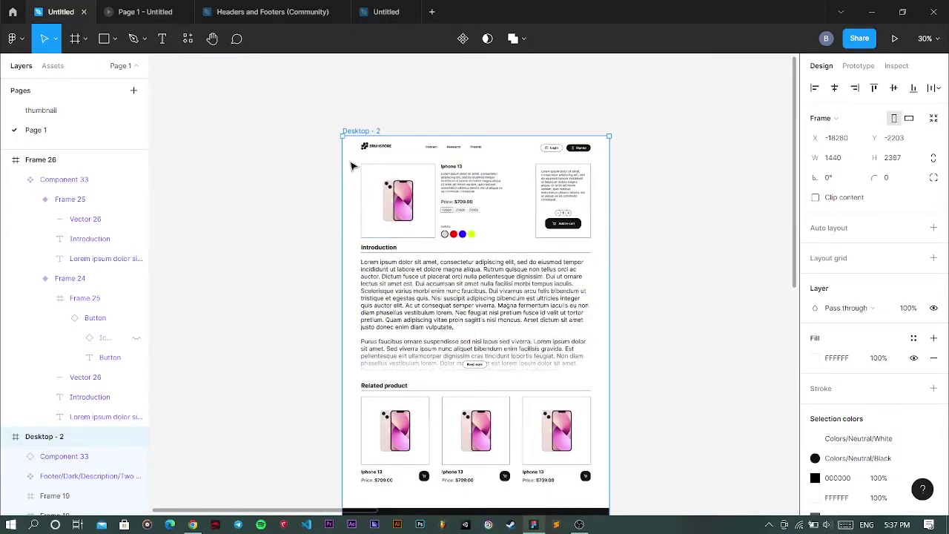
drag(378, 162, 315, 169)
drag(444, 189, 633, 248)
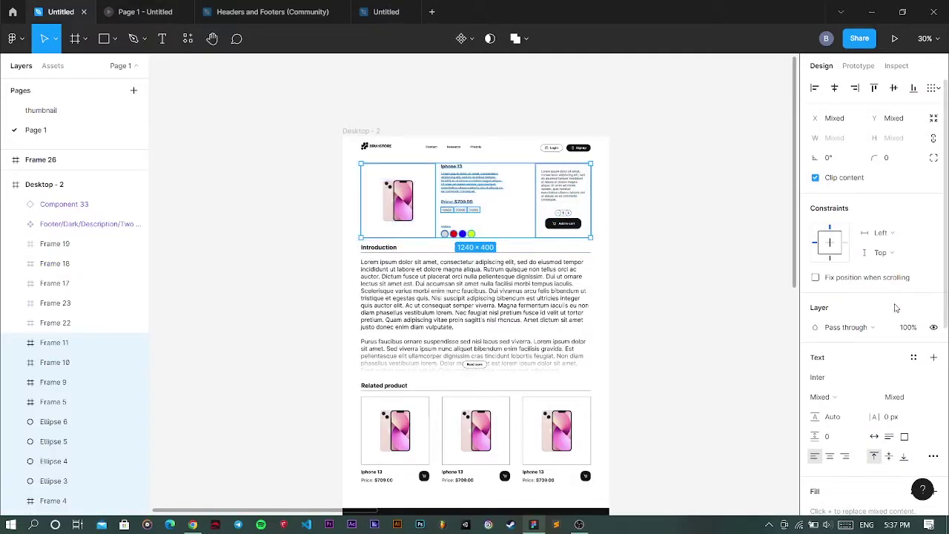
scroll(896, 306, down, 3)
scroll(912, 299, up, 3)
key(ctrl+alt+g)
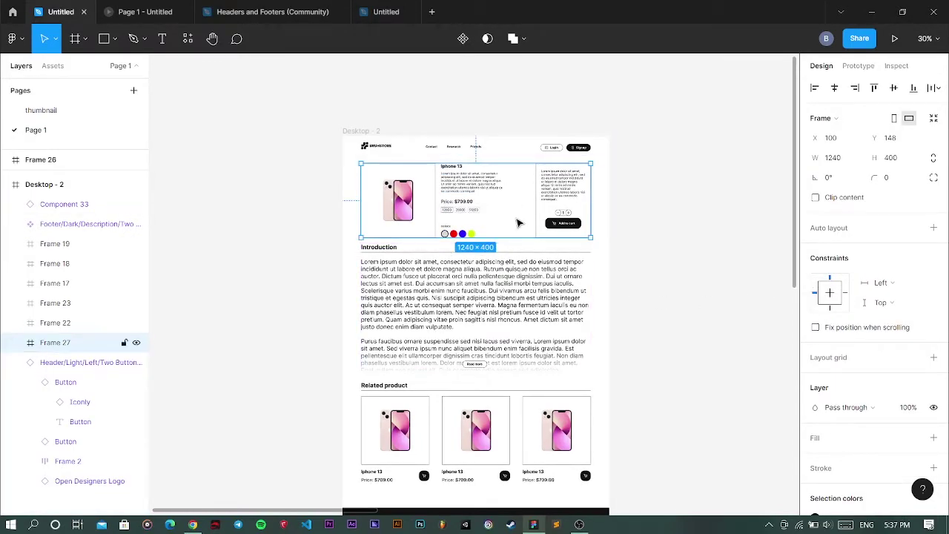
Frame the Related product heading and its three product cards together as Frame 28
scroll(522, 296, down, 5)
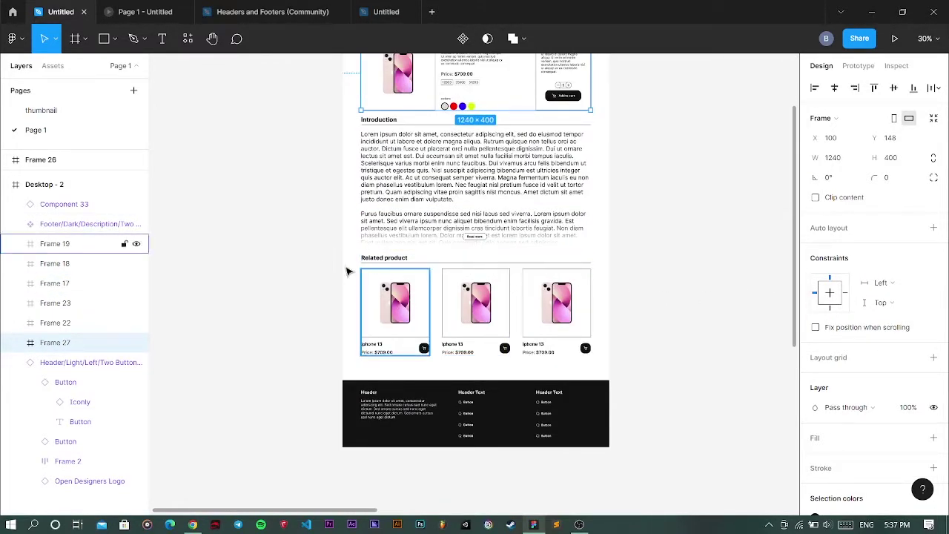
drag(319, 251, 650, 370)
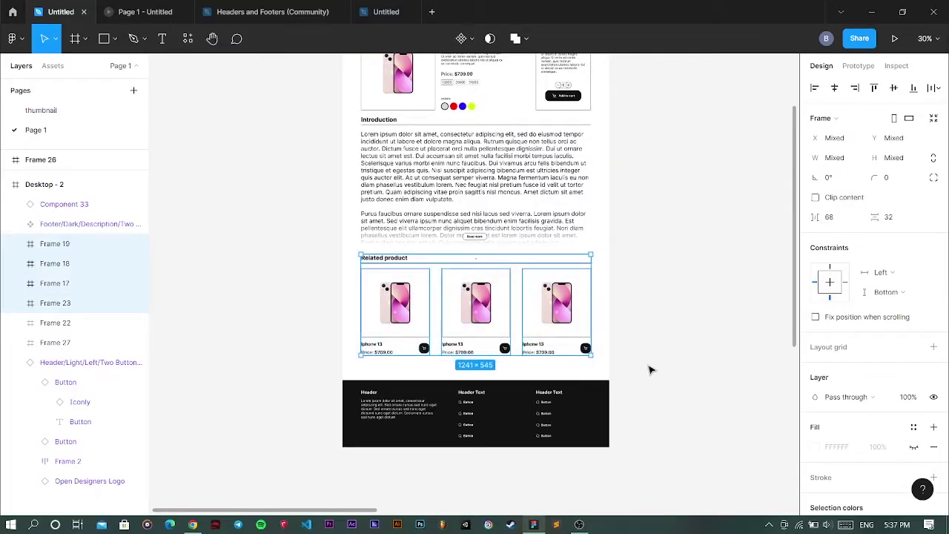
key(ctrl+alt+g)
Collapse the header's nested layers and select Frame 22, wrapping it in a frame
scroll(595, 282, up, 1)
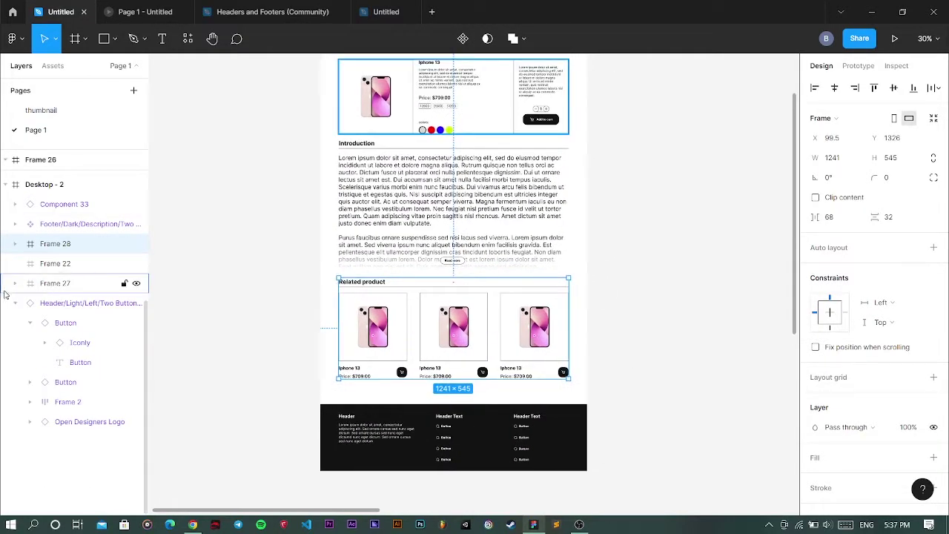
click(15, 303)
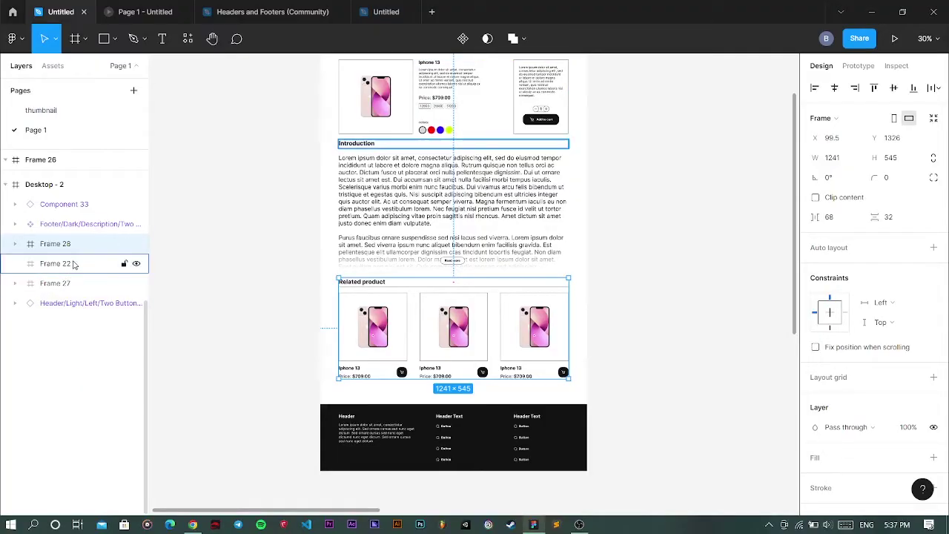
click(74, 264)
key(ctrl+alt+g)
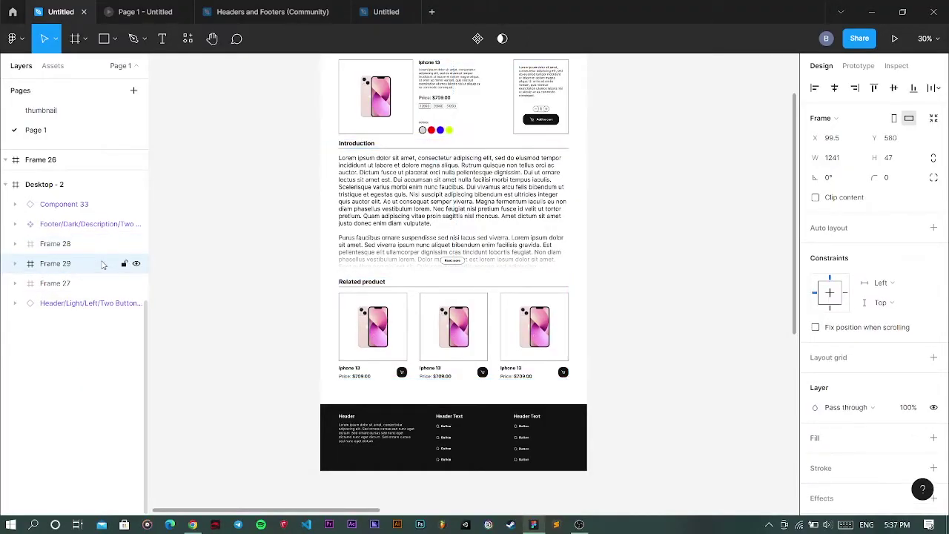
Delete the extra frame layer created around Frame 22
key(Delete)
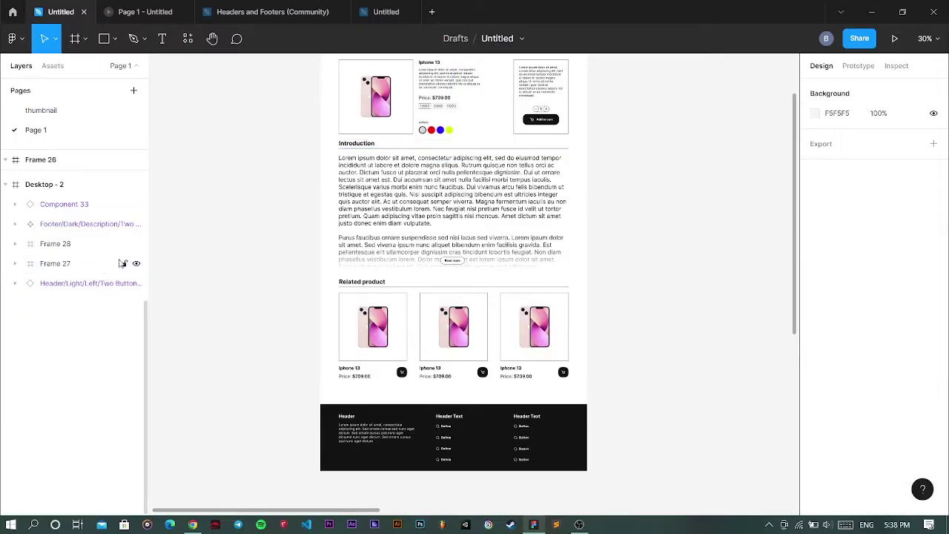
scroll(274, 304, up, 3)
scroll(275, 304, down, 3)
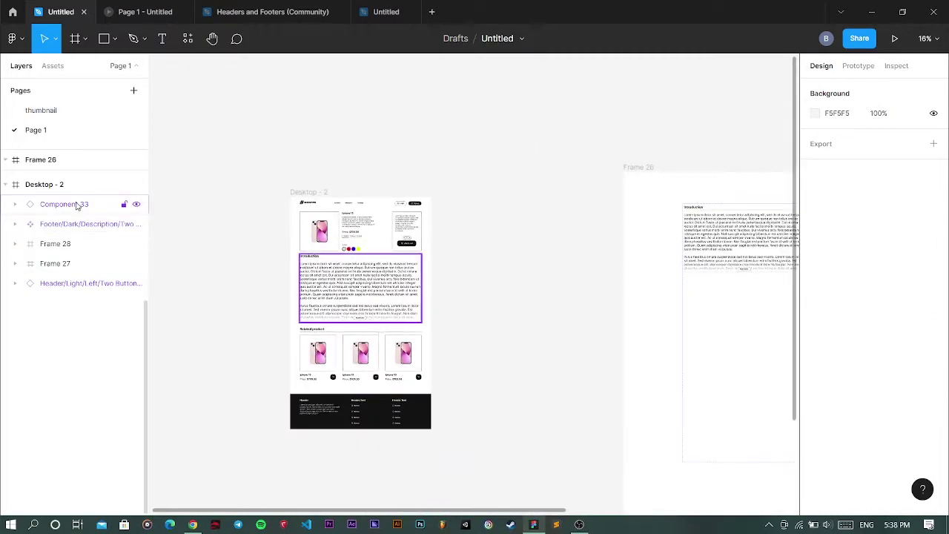
Stack the header and top product block in a vertical auto layout frame
click(85, 223)
click(83, 244)
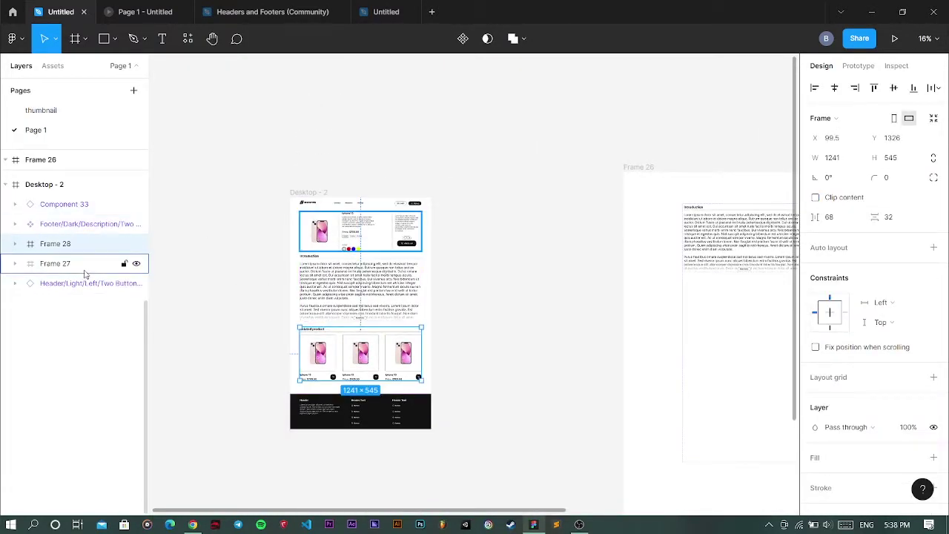
drag(255, 303, 322, 303)
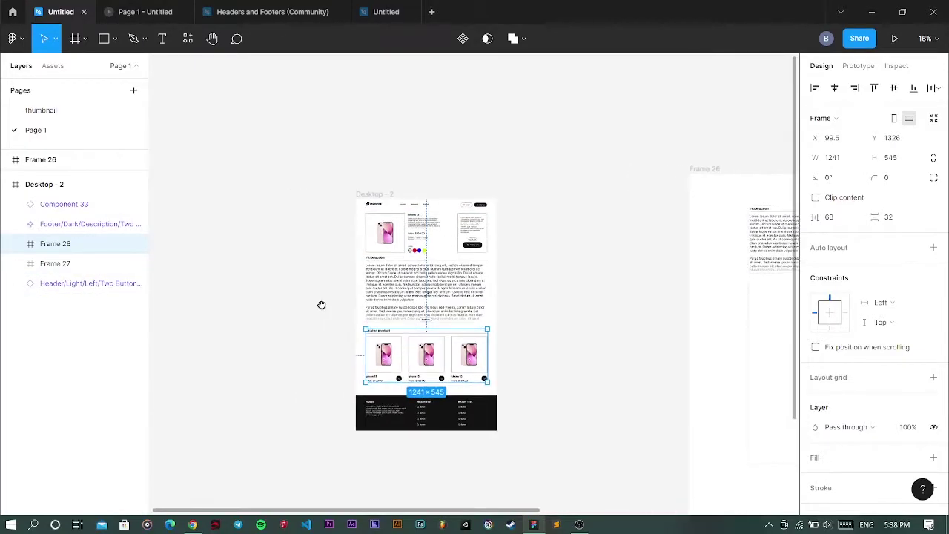
scroll(448, 205, up, 2)
drag(587, 162, 280, 293)
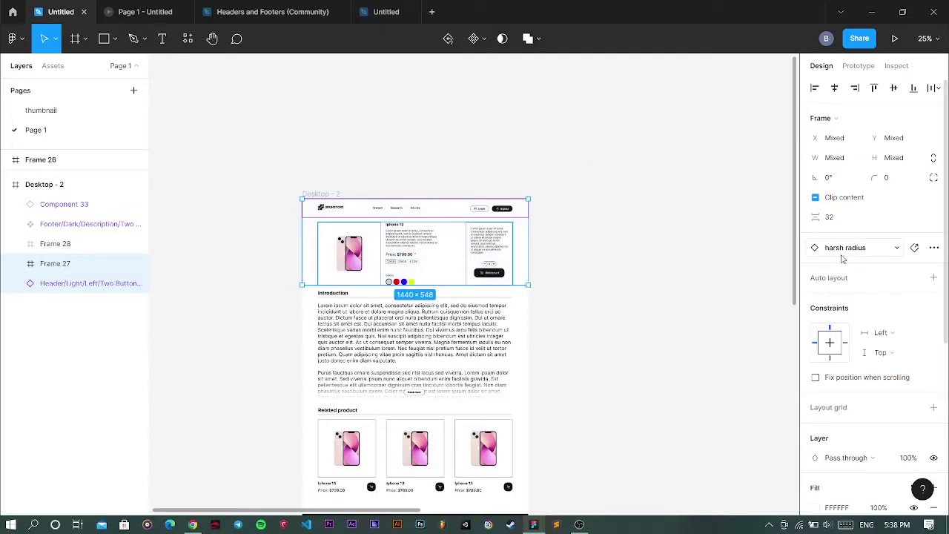
click(934, 277)
Stack the Related product frame and dark footer in a vertical auto layout frame
scroll(593, 326, down, 4)
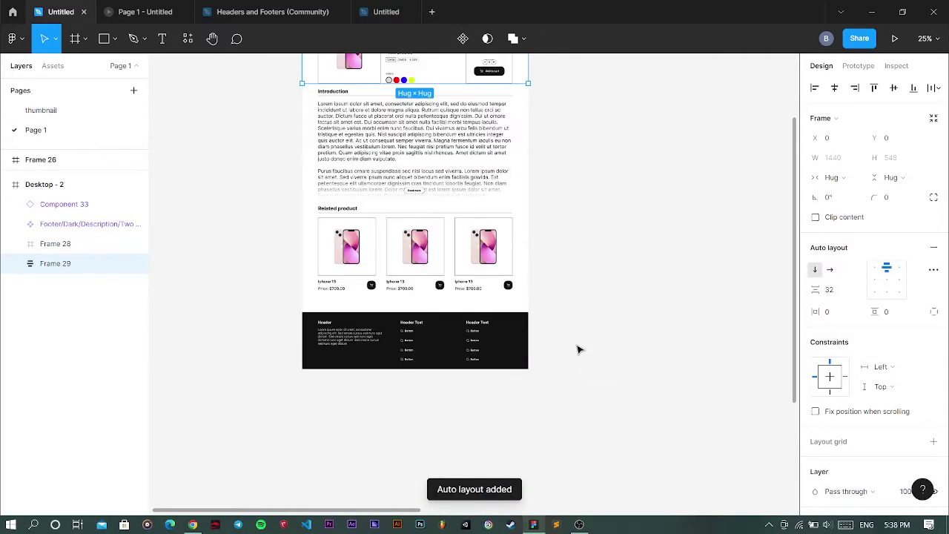
scroll(567, 319, up, 1)
drag(551, 450, 259, 259)
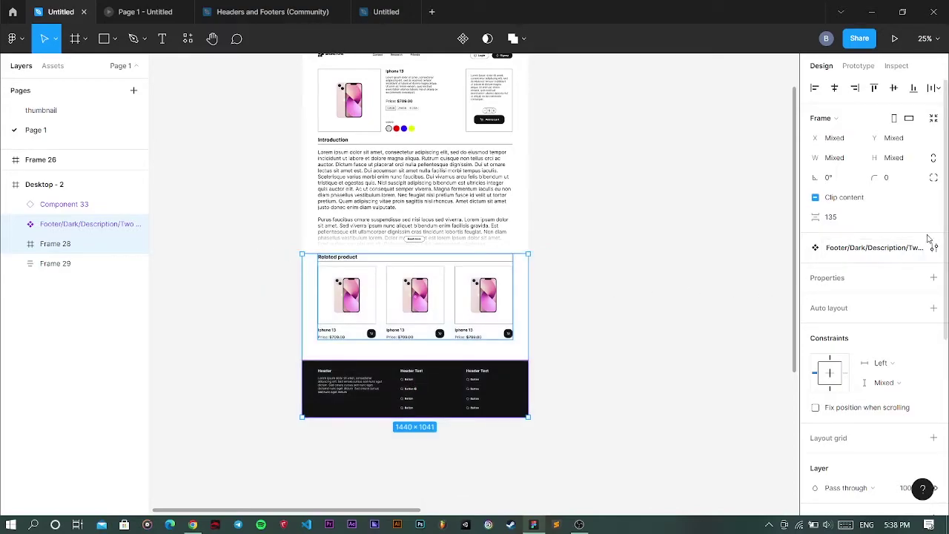
click(933, 308)
Combine the Introduction section with the upper header block using auto layout
scroll(466, 328, up, 3)
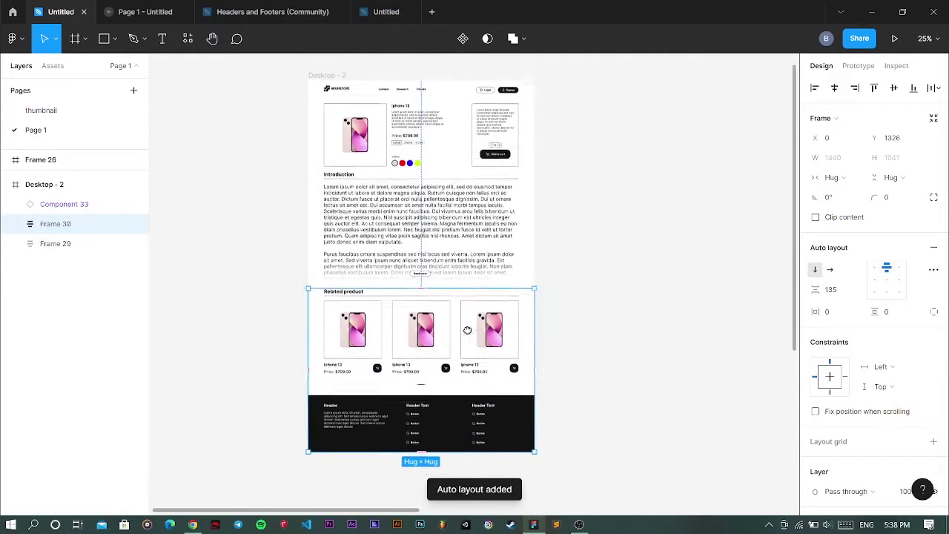
drag(576, 120, 245, 341)
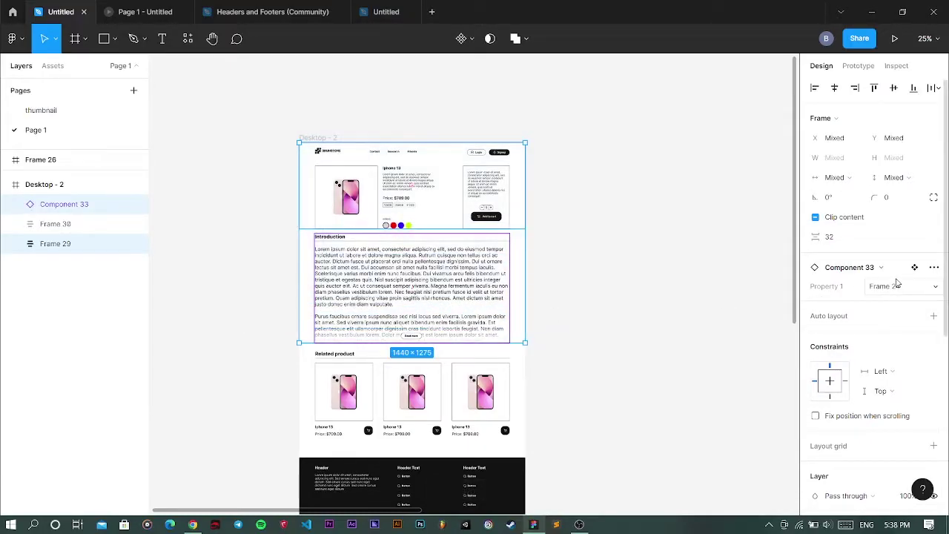
click(934, 317)
Make Desktop - 2 a vertical auto layout frame with 51 spacing, hugging its contents
scroll(553, 319, down, 1)
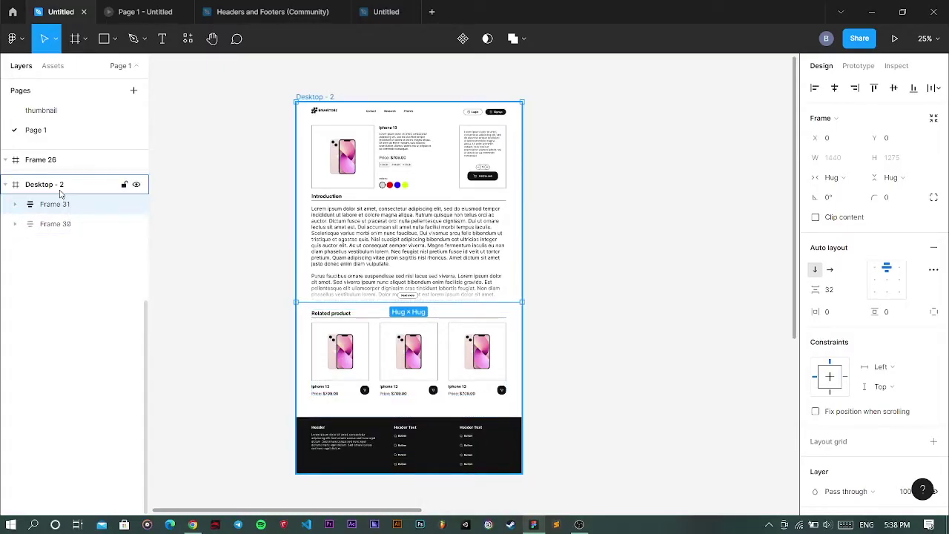
scroll(407, 241, up, 1)
click(330, 115)
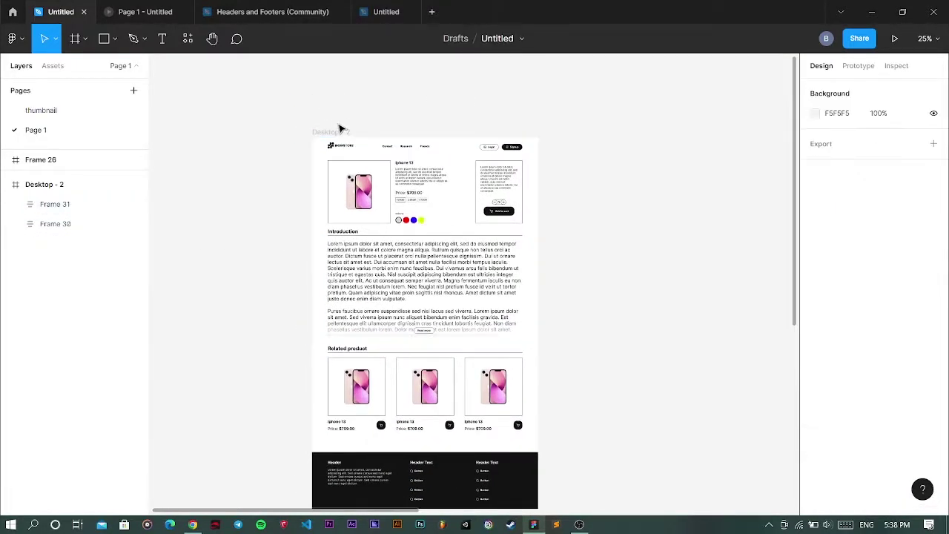
click(338, 132)
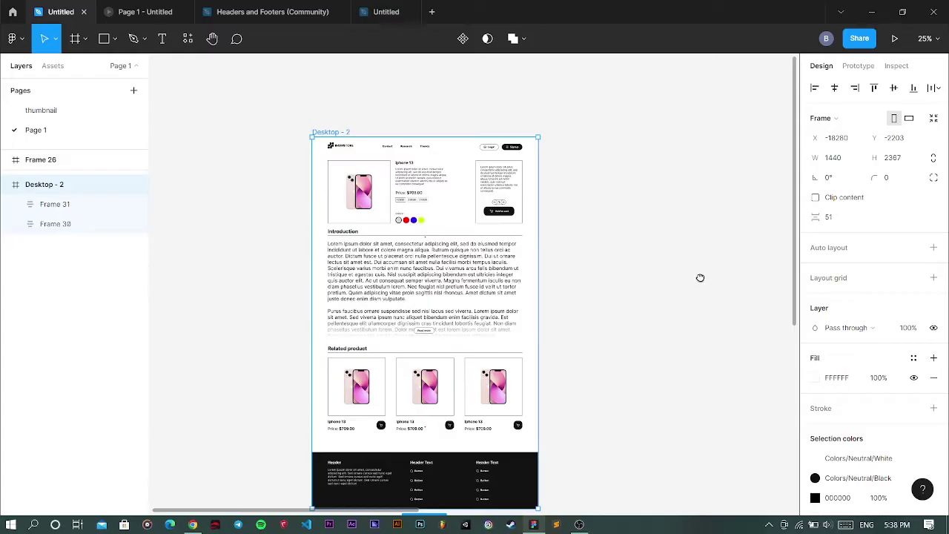
scroll(700, 277, down, 1)
click(933, 248)
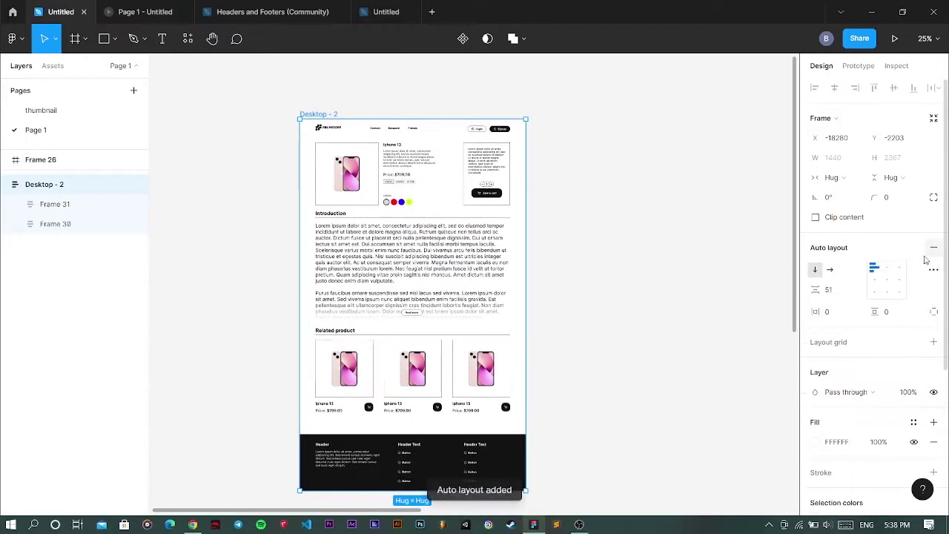
scroll(665, 329, left, 2)
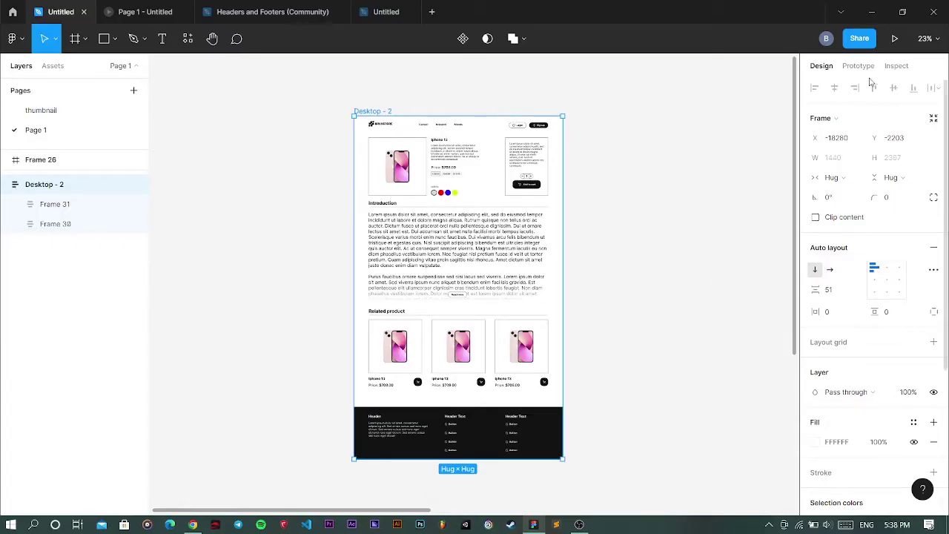
In the prototype preview, expand the Introduction with Read more and check the footer shifts down
click(898, 45)
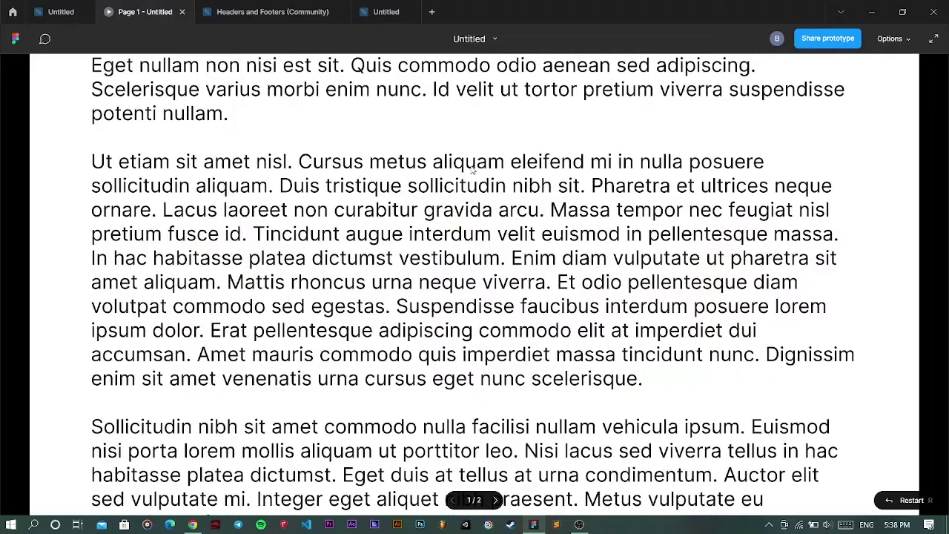
scroll(522, 221, down, 6)
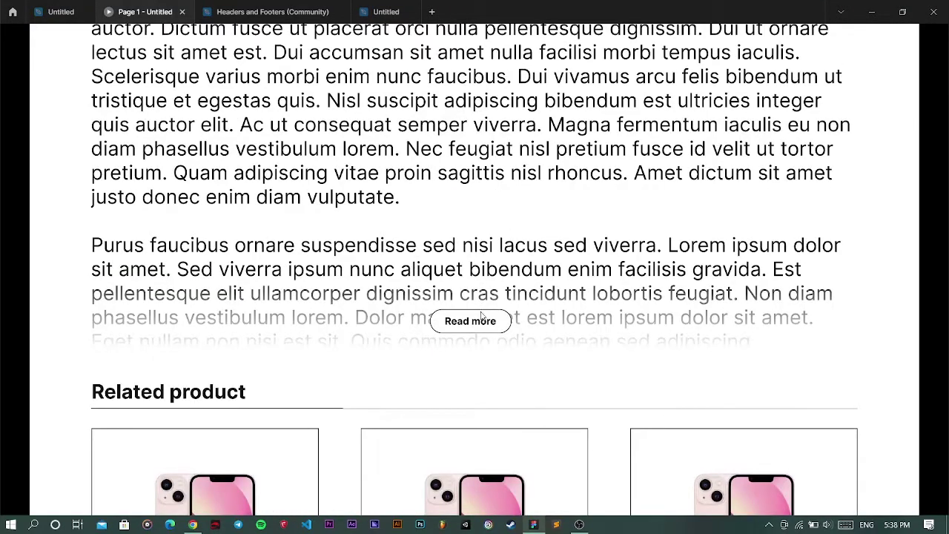
click(482, 319)
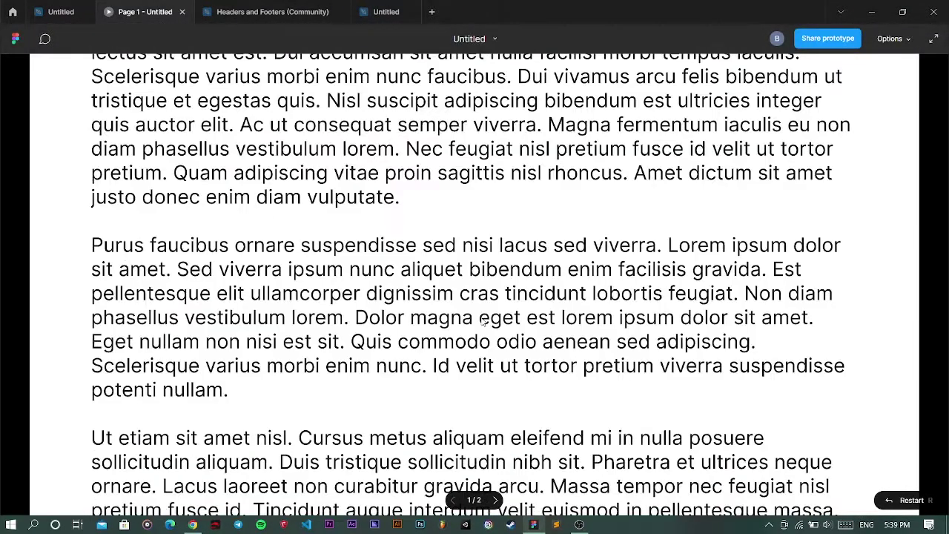
scroll(482, 322, down, 10)
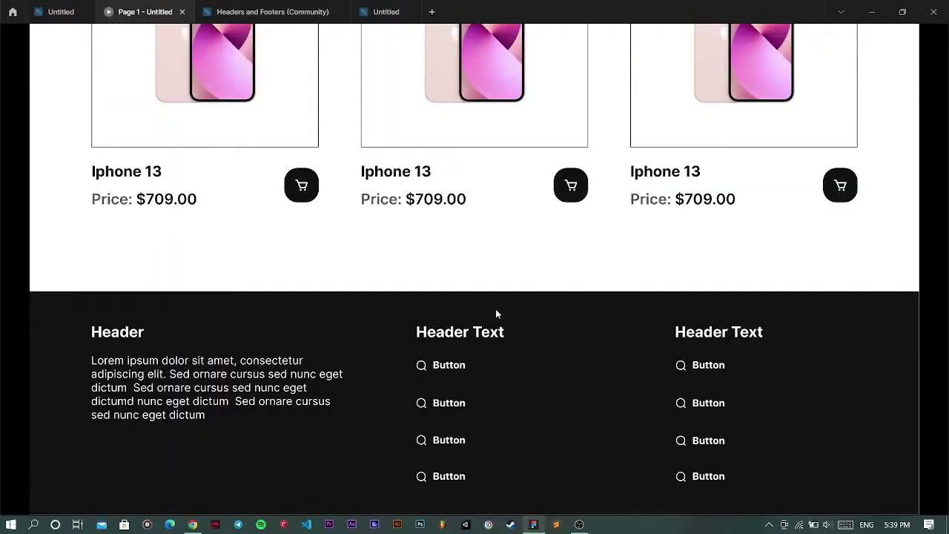
scroll(499, 312, up, 2)
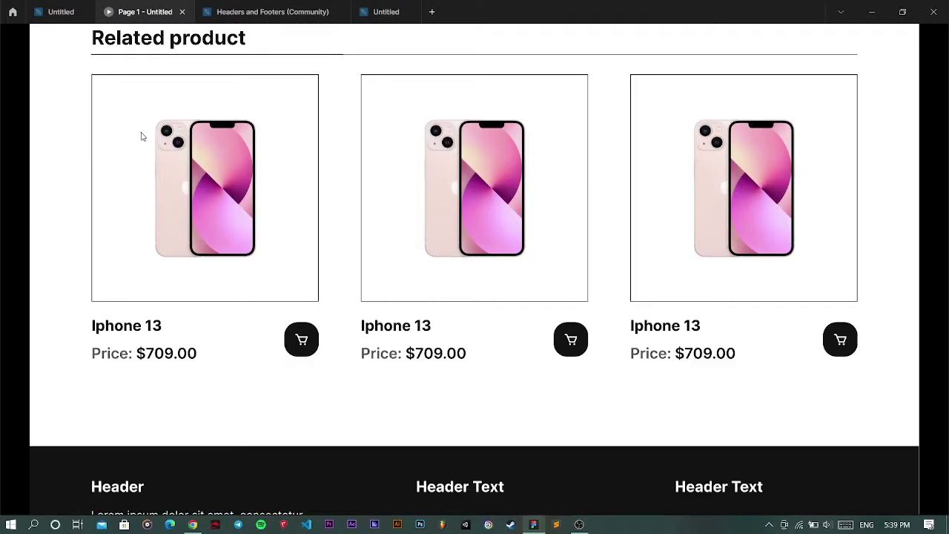
click(61, 12)
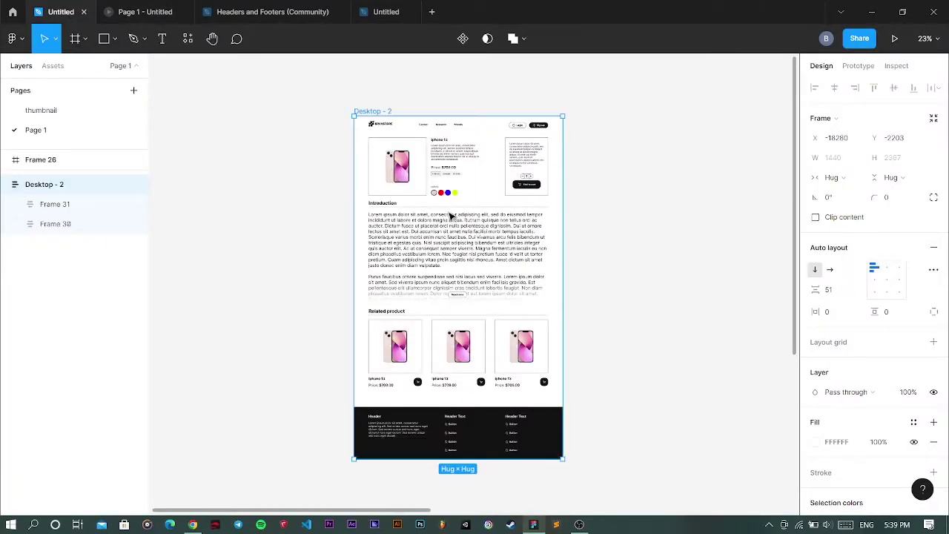
scroll(596, 294, right, 2)
click(606, 286)
scroll(640, 295, left, 2)
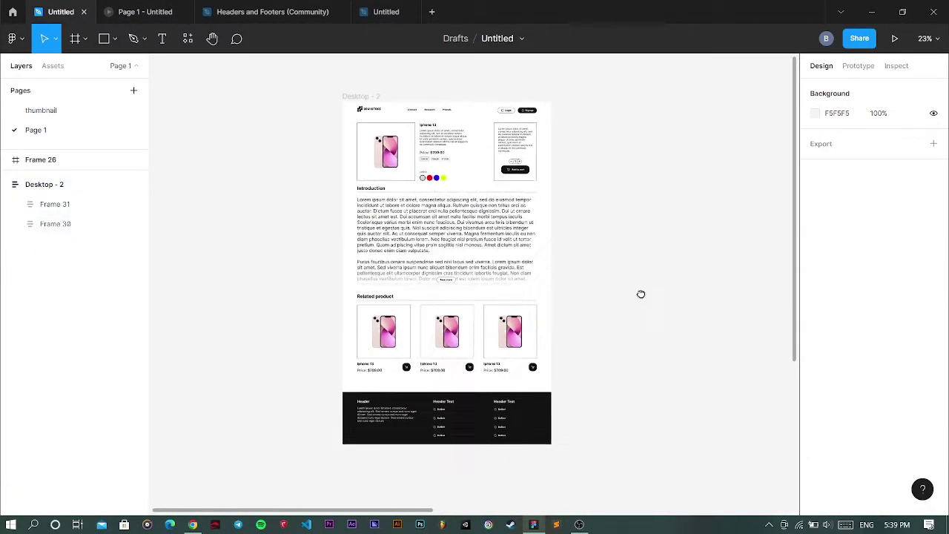
drag(640, 295, 649, 298)
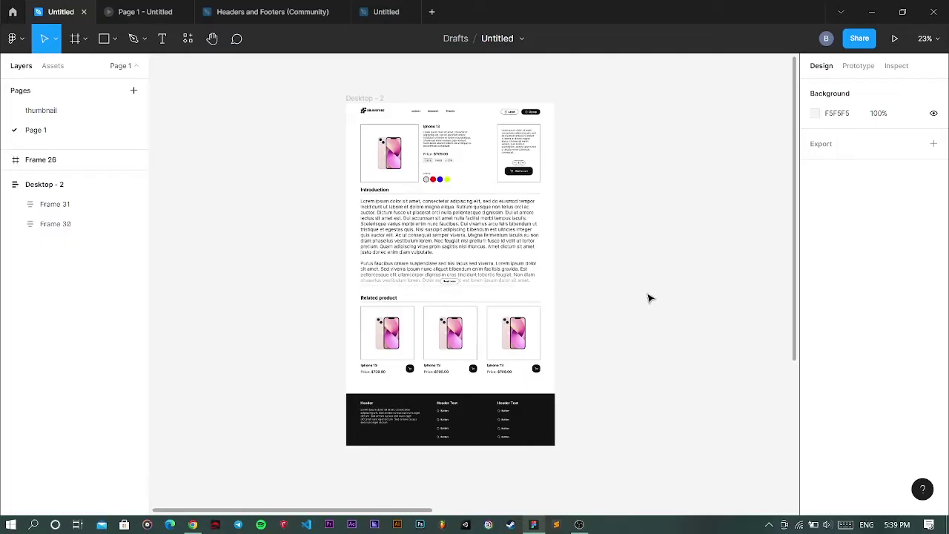